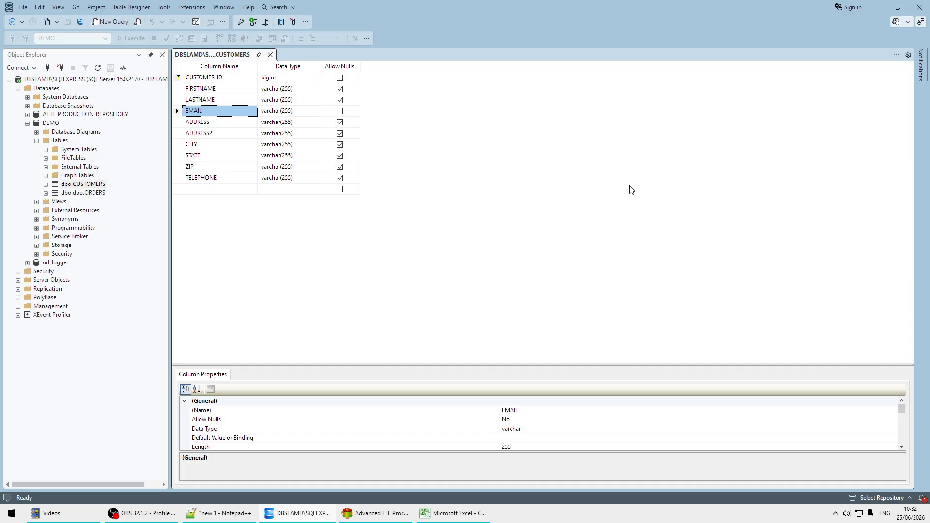
After confirming EMAIL disallows nulls in dbo.CUSTOMERS, switch to the Customers.xlsx workbook in Excel.
{"action": "left_click", "coordinate": [460, 515]}
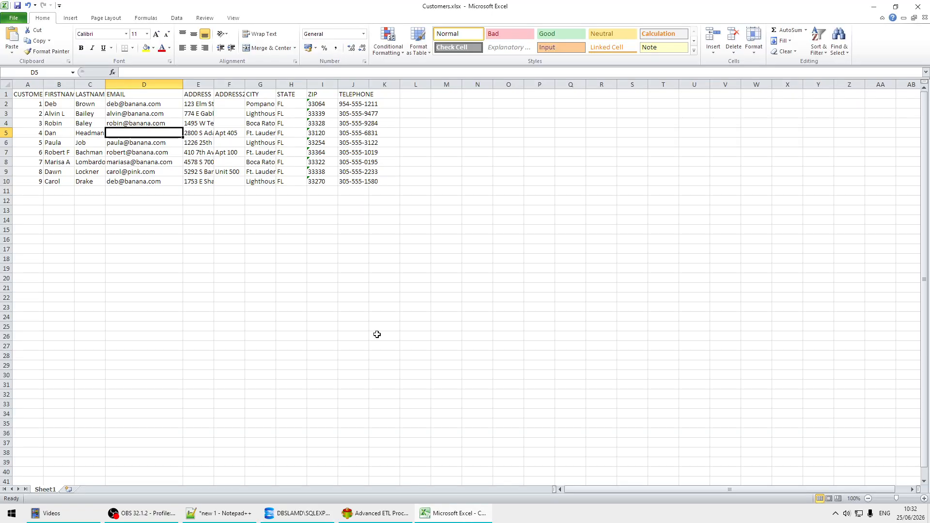
Inspect the EMAIL cells in column D, finding D5 empty, then bring Advanced ETL Processor forward.
{"action": "left_click", "coordinate": [150, 151]}
{"action": "left_click", "coordinate": [155, 131]}
{"action": "left_click", "coordinate": [155, 143]}
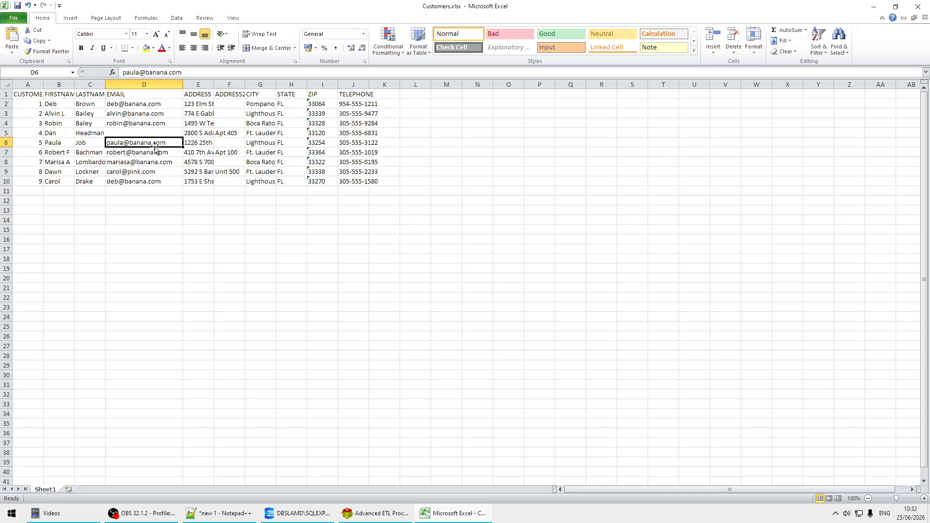
{"action": "left_click", "coordinate": [168, 134]}
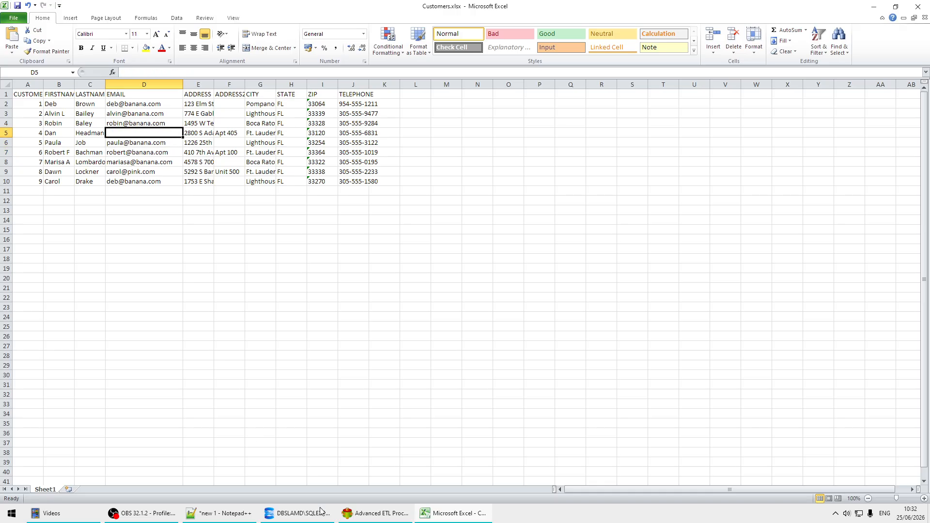
{"action": "left_click", "coordinate": [385, 513]}
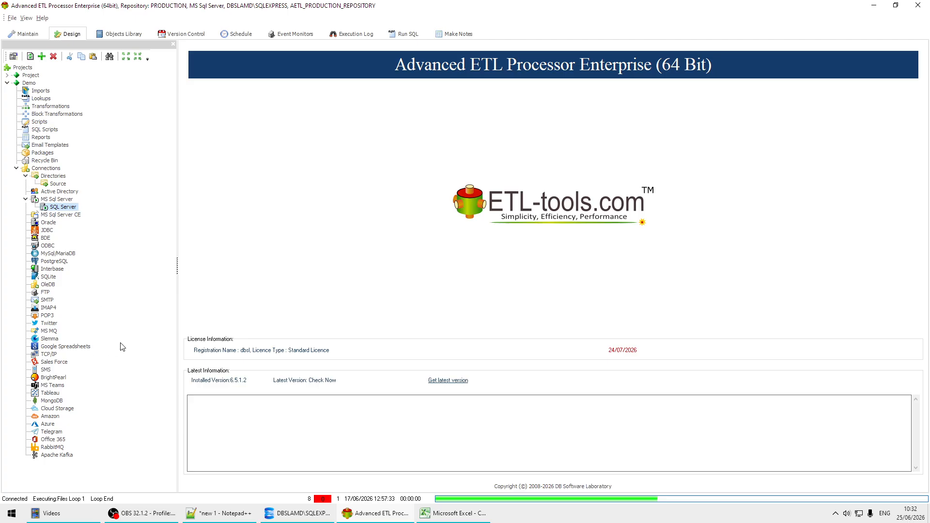
Add a new transformation group described as 'Validations' under the Demo project's Transformations.
{"action": "left_click", "coordinate": [64, 107]}
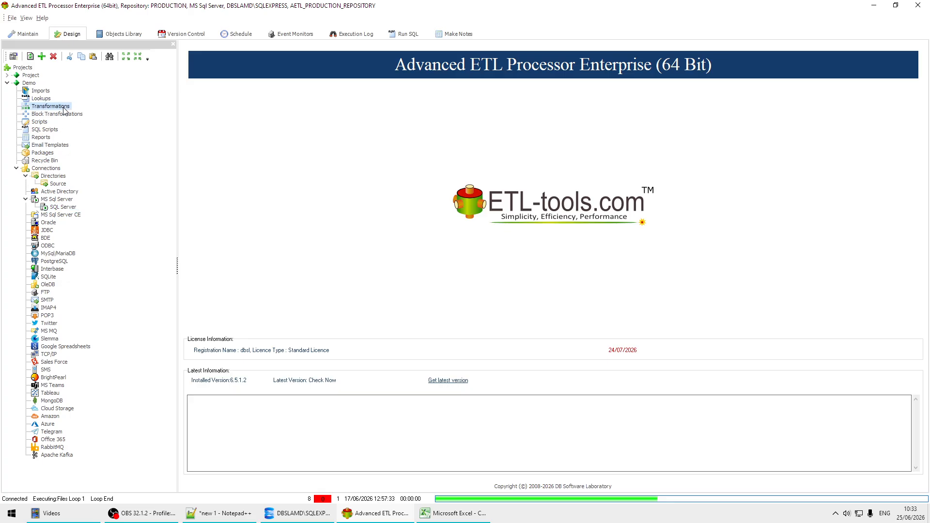
{"action": "right_click", "coordinate": [63, 109]}
{"action": "left_click", "coordinate": [106, 126]}
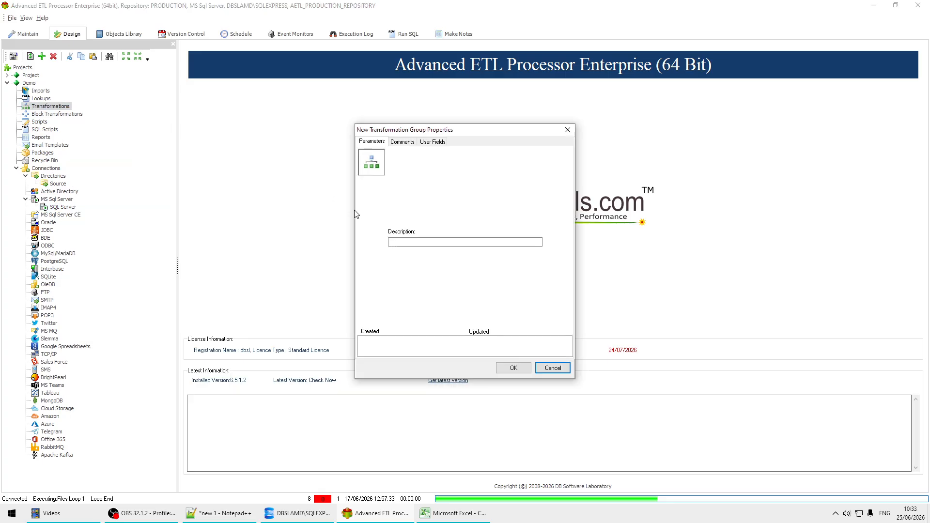
{"action": "left_click", "coordinate": [435, 242]}
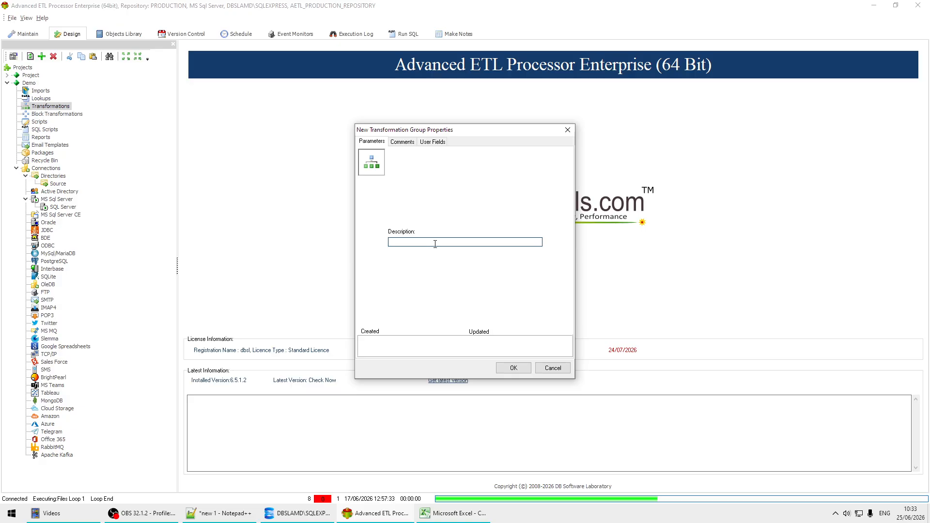
{"action": "type", "text": "Mandato"}
{"action": "key", "text": "BackSpace"}
{"action": "key", "text": "BackSpace"}
{"action": "key", "text": "BackSpace"}
{"action": "key", "text": "BackSpace"}
{"action": "key", "text": "BackSpace"}
{"action": "key", "text": "Return"}
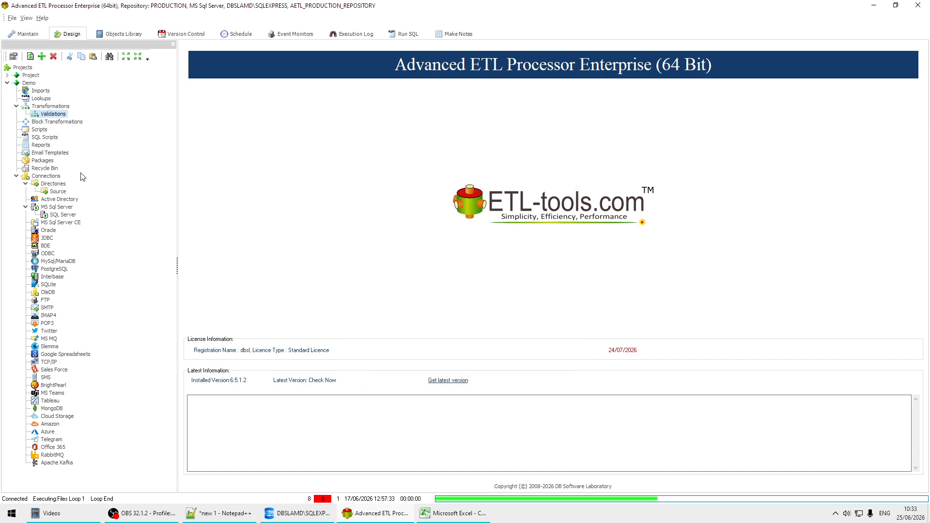
Create a transformation described as 'Mandatory Field Validation' inside the Validations group.
{"action": "right_click", "coordinate": [51, 115]}
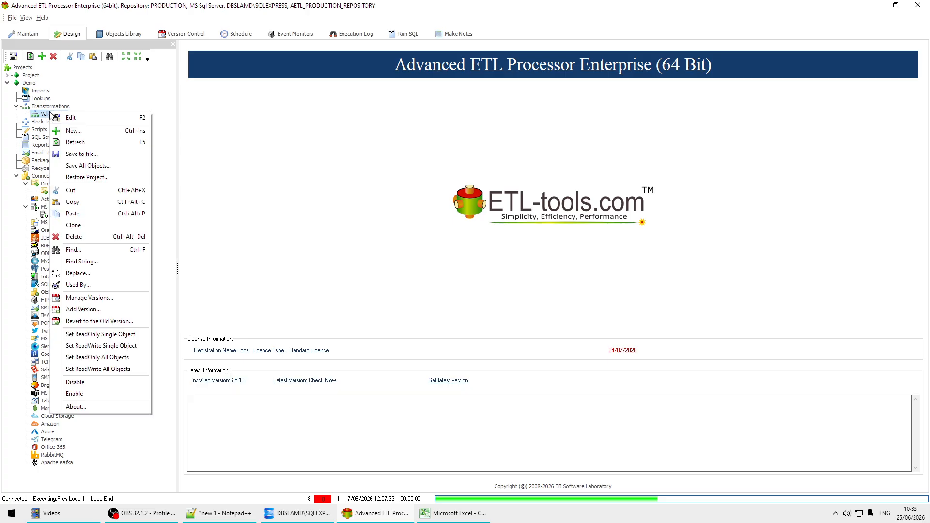
{"action": "left_click", "coordinate": [78, 129]}
{"action": "left_click", "coordinate": [423, 241]}
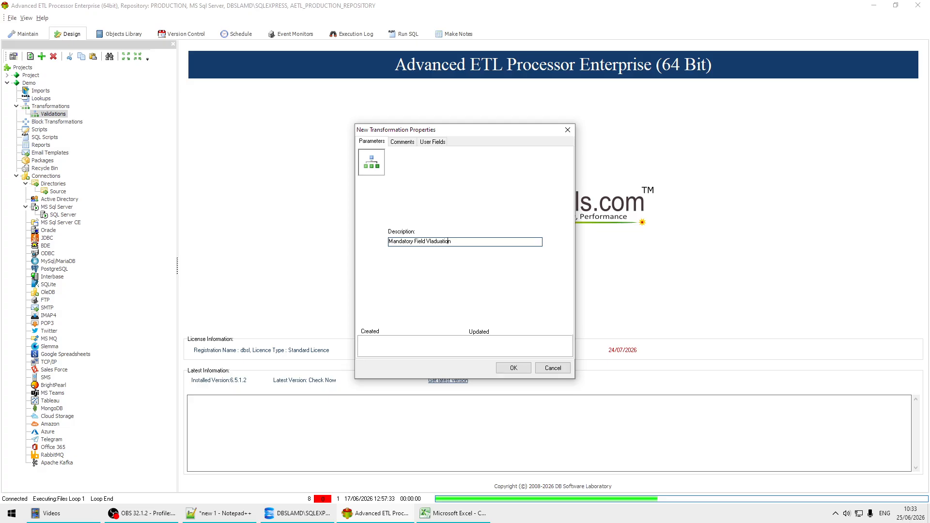
{"action": "type", "text": "a"}
{"action": "key", "text": "BackSpace"}
{"action": "left_click", "coordinate": [525, 371]}
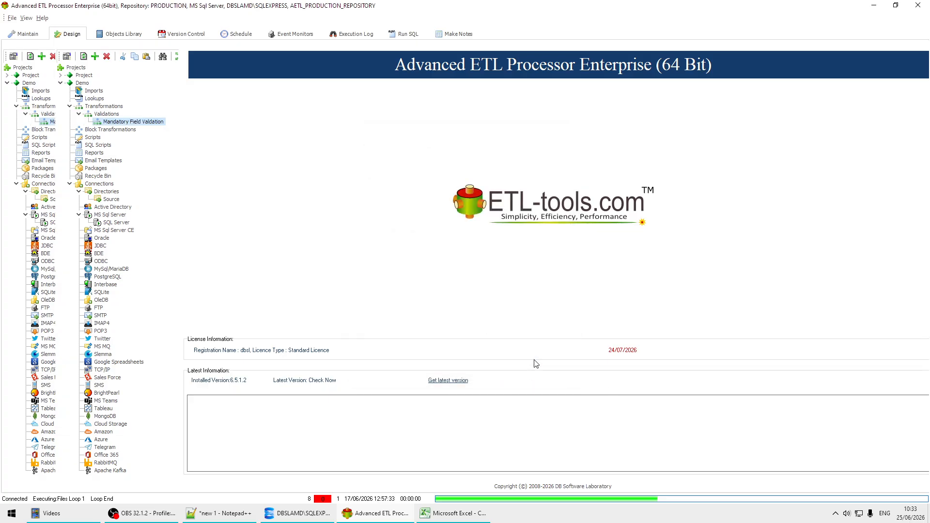
Delete the Validator block and link the Reader directly to the Transformer.
{"action": "left_click", "coordinate": [338, 103]}
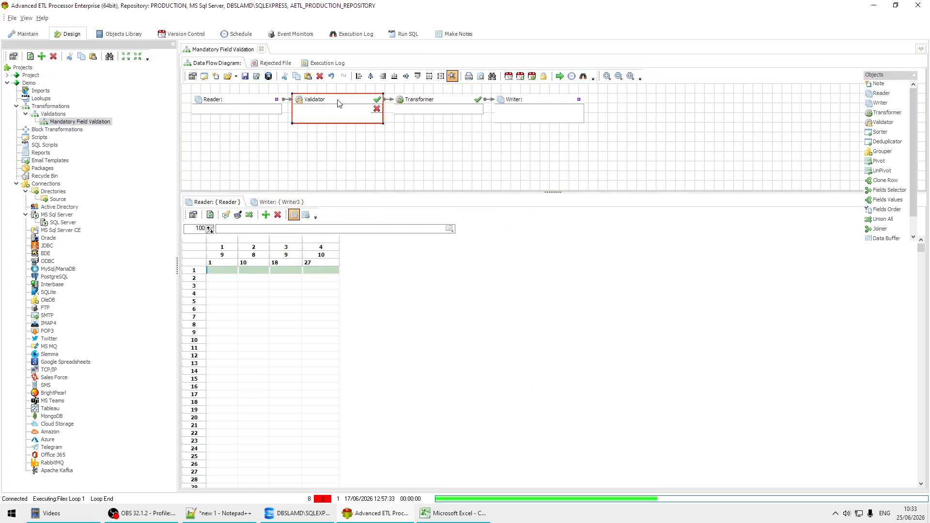
{"action": "key", "text": "Delete"}
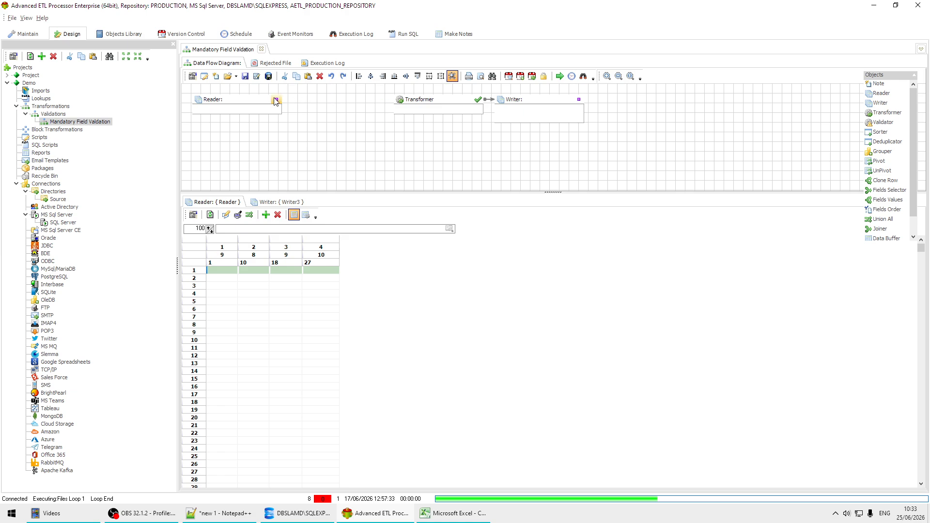
{"action": "left_click_drag", "start_coordinate": [276, 99], "coordinate": [400, 105]}
Set the Reader to Excel File(s), reading Sheet1 of C:\DATA\Source\Customers.xlsx via the Source directory connection.
{"action": "left_click", "coordinate": [258, 103]}
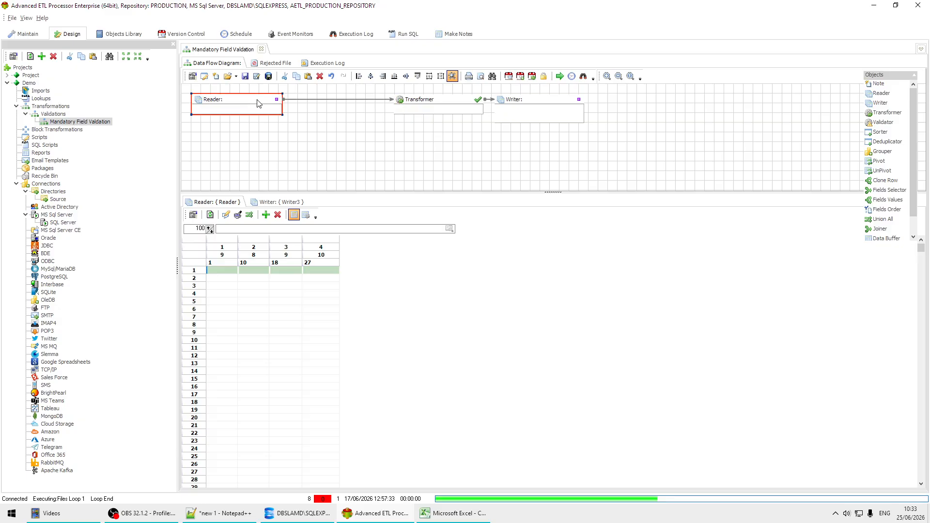
{"action": "double_click", "coordinate": [258, 103]}
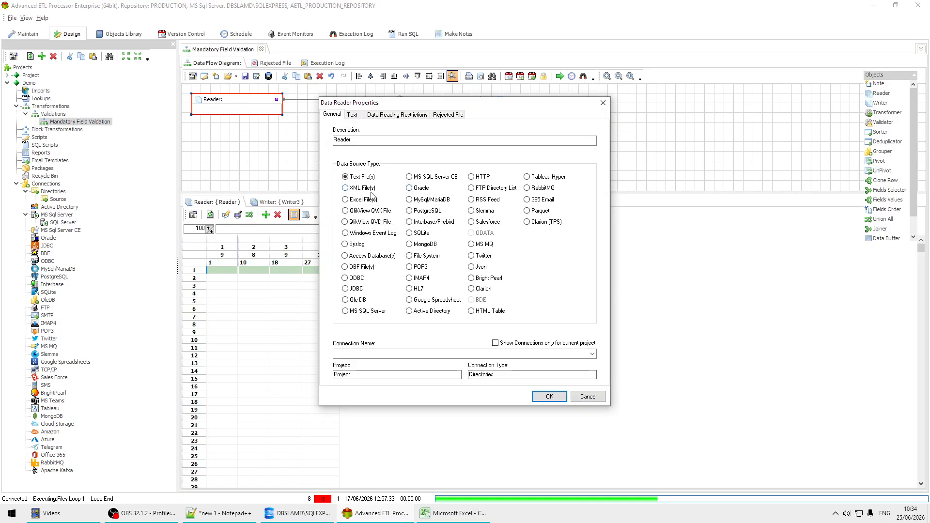
{"action": "left_click", "coordinate": [363, 199]}
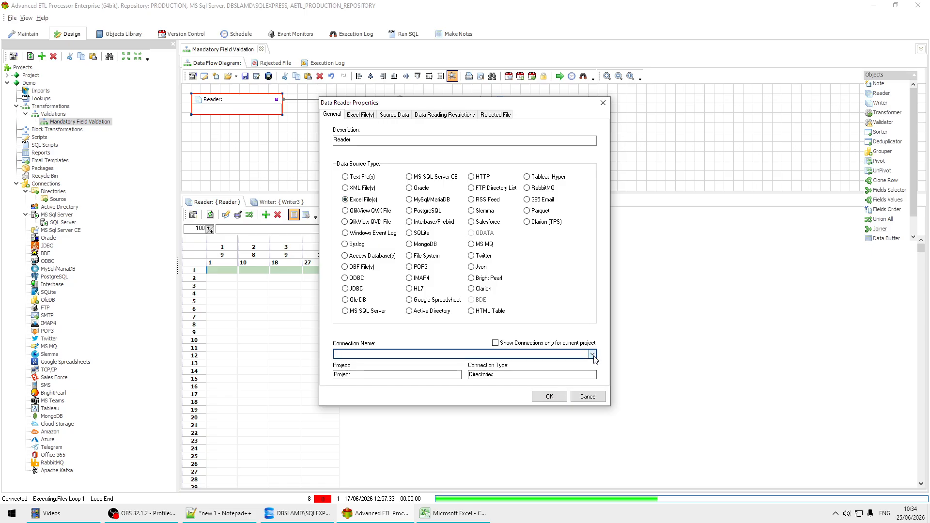
{"action": "left_click", "coordinate": [592, 354]}
{"action": "left_click", "coordinate": [353, 394]}
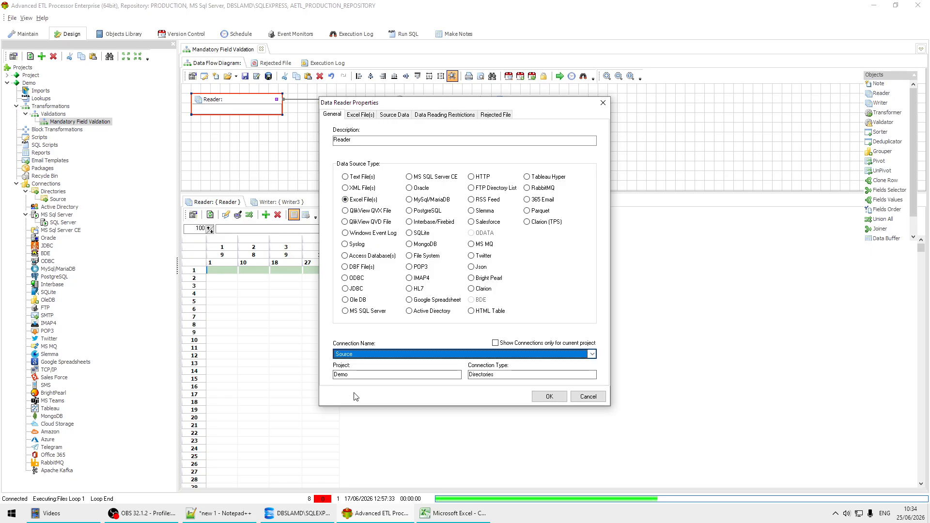
{"action": "left_click", "coordinate": [360, 114]}
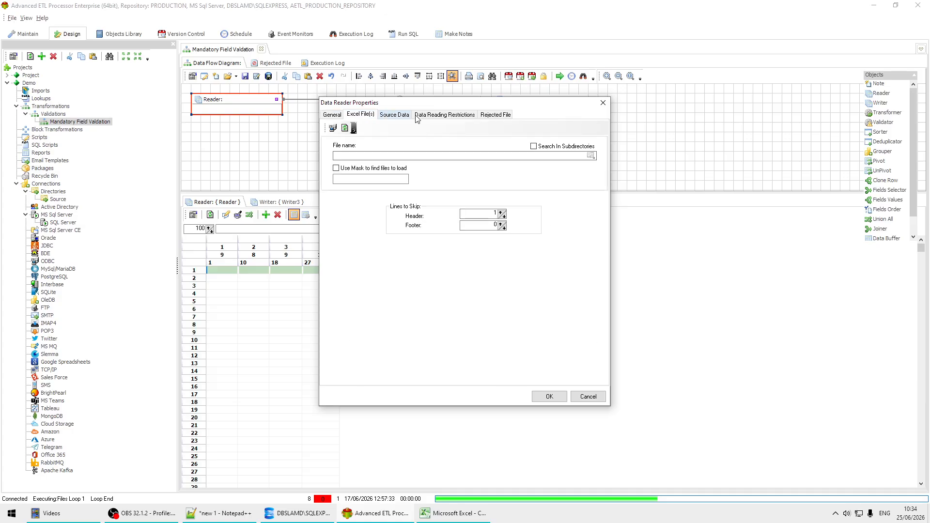
{"action": "left_click", "coordinate": [591, 156]}
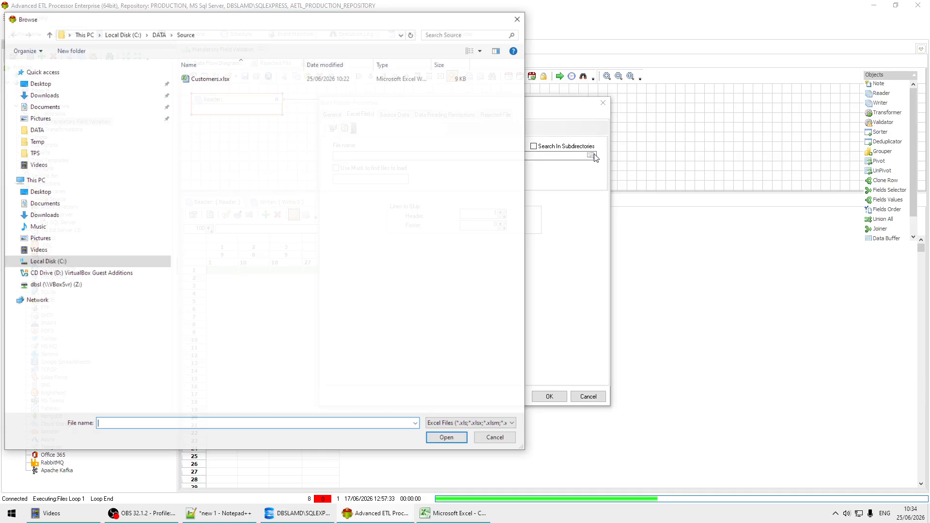
{"action": "left_click", "coordinate": [216, 79]}
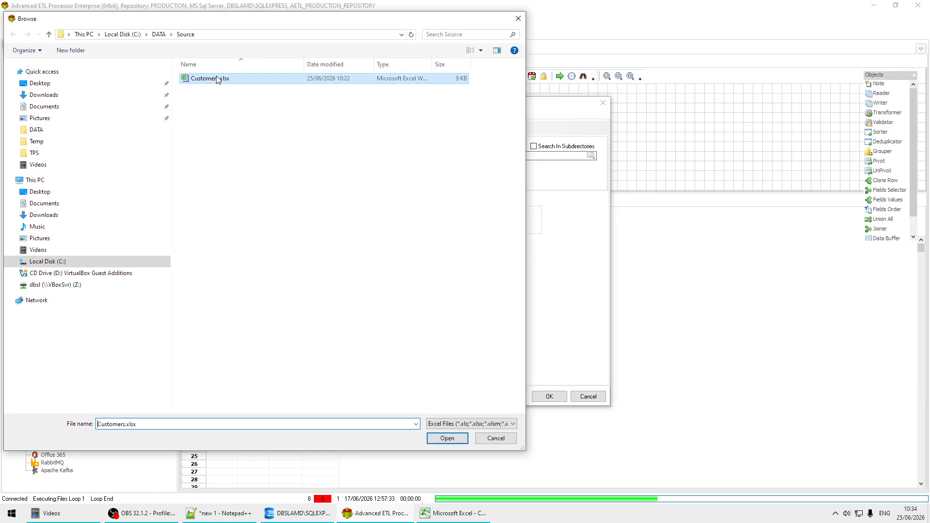
{"action": "left_click", "coordinate": [455, 437]}
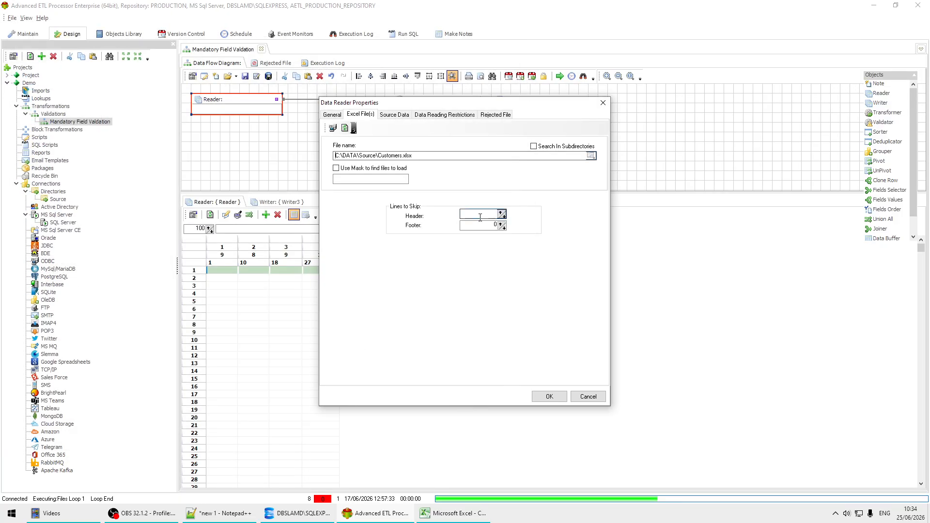
{"action": "left_click", "coordinate": [394, 115]}
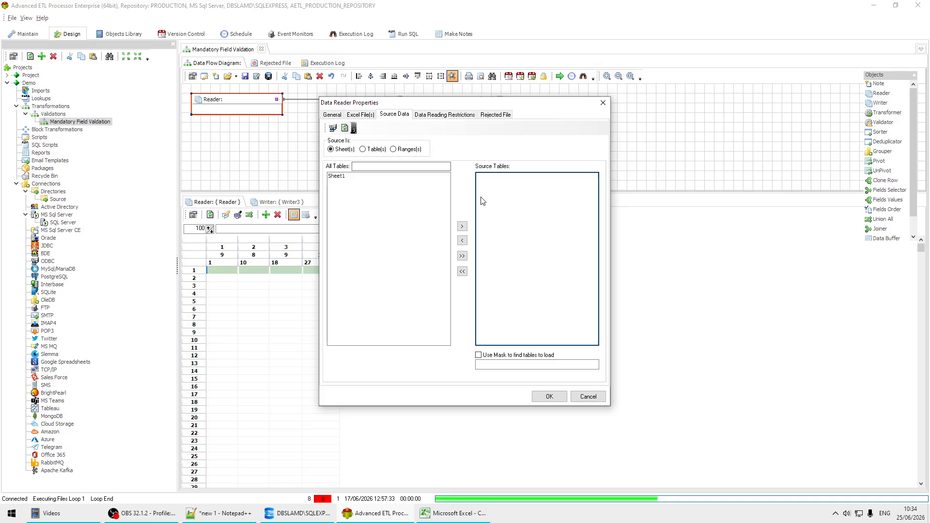
{"action": "double_click", "coordinate": [347, 176]}
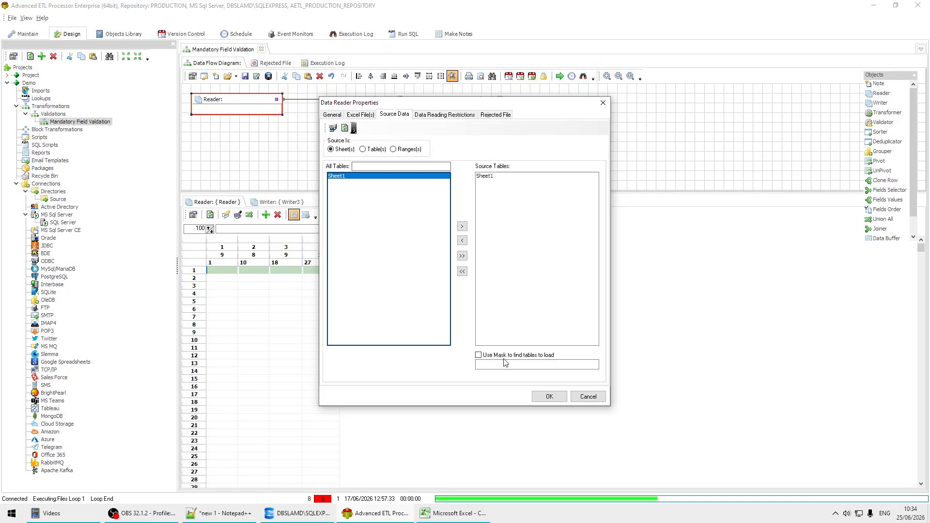
{"action": "left_click", "coordinate": [549, 397]}
Auto Format Grid, name fields from the header row, and shift the Transformer left.
{"action": "right_click", "coordinate": [301, 309]}
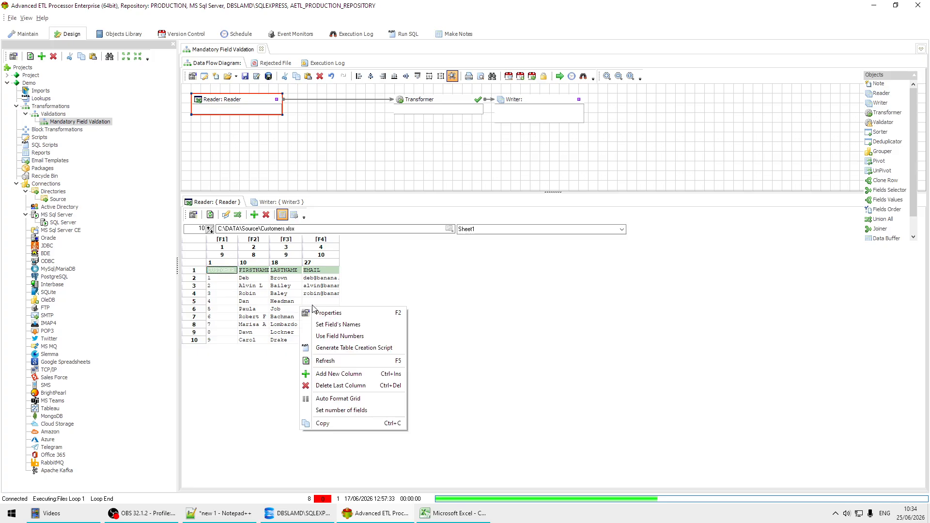
{"action": "left_click", "coordinate": [361, 399]}
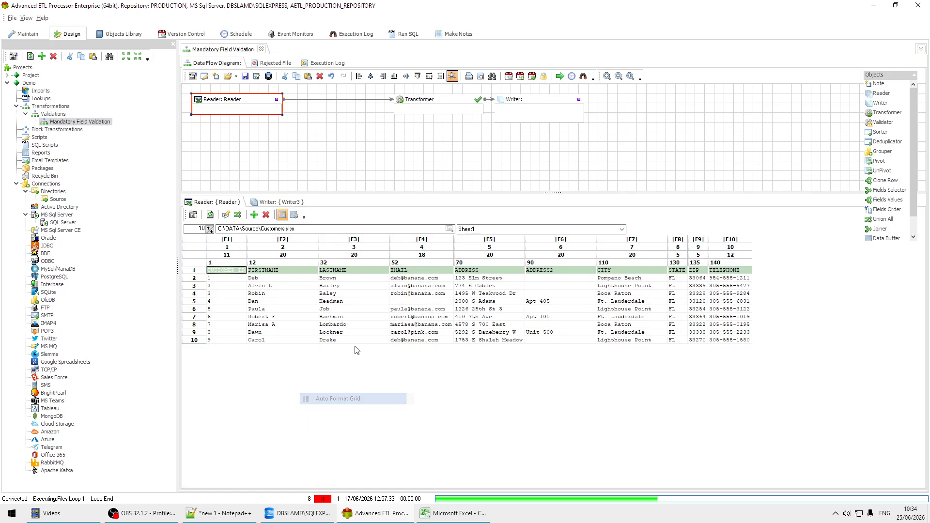
{"action": "right_click", "coordinate": [357, 289]}
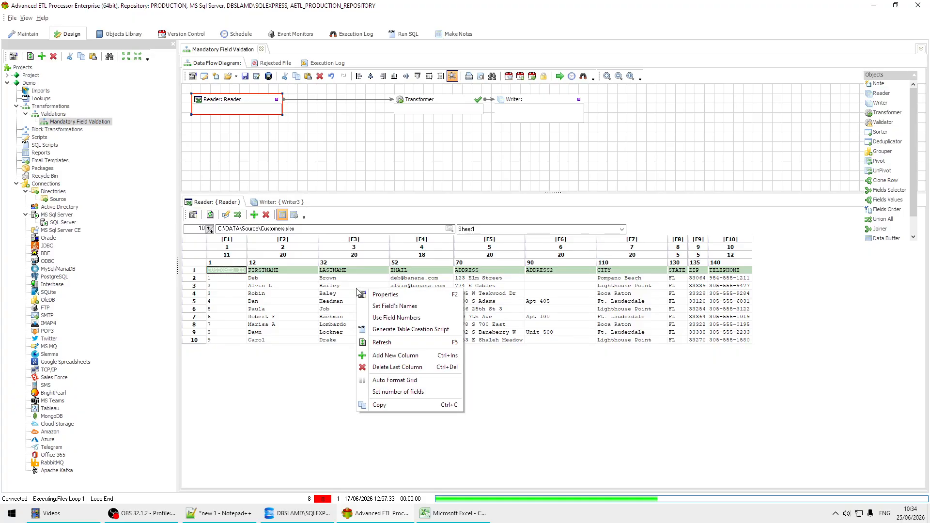
{"action": "left_click", "coordinate": [426, 305]}
{"action": "left_click", "coordinate": [485, 268]}
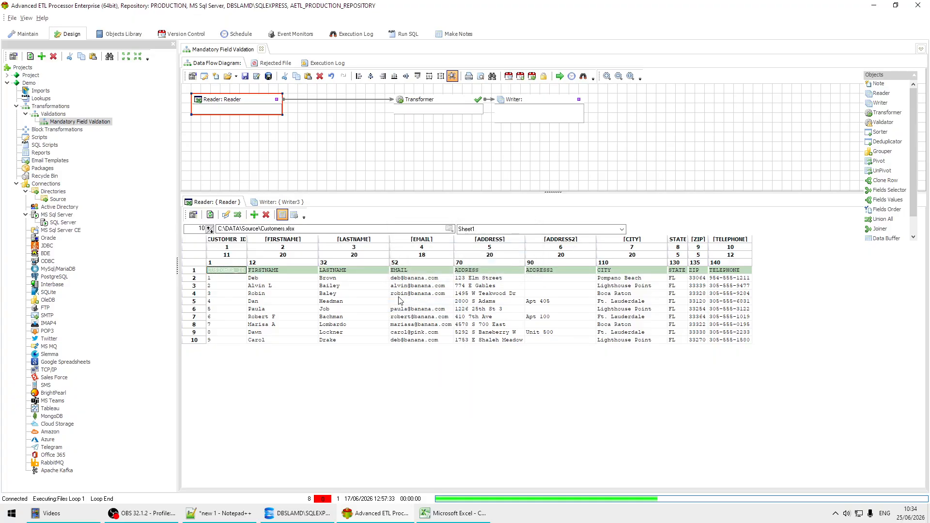
{"action": "left_click_drag", "start_coordinate": [439, 101], "coordinate": [378, 99]}
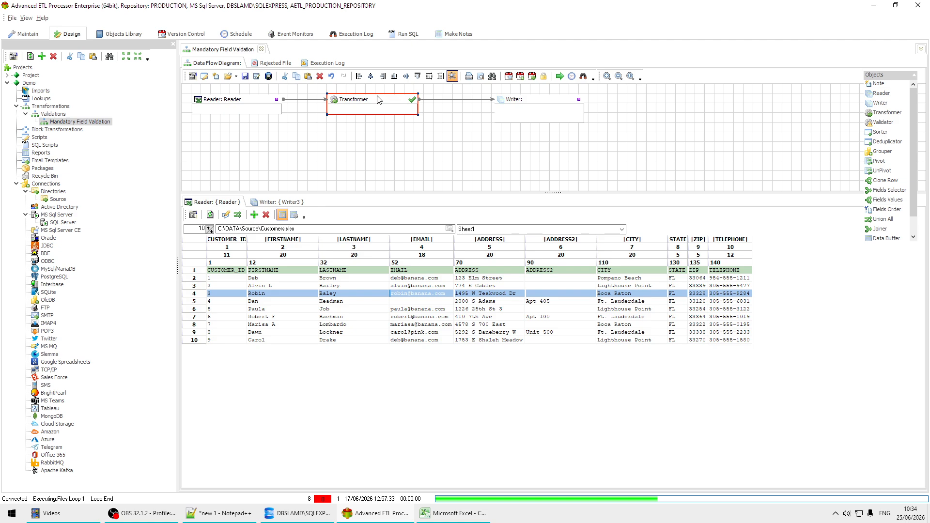
Point Writer3 at MS SQL Server table [DEMO].[dbo].[CUSTOMERS] through the SQL Server connection.
{"action": "double_click", "coordinate": [531, 107]}
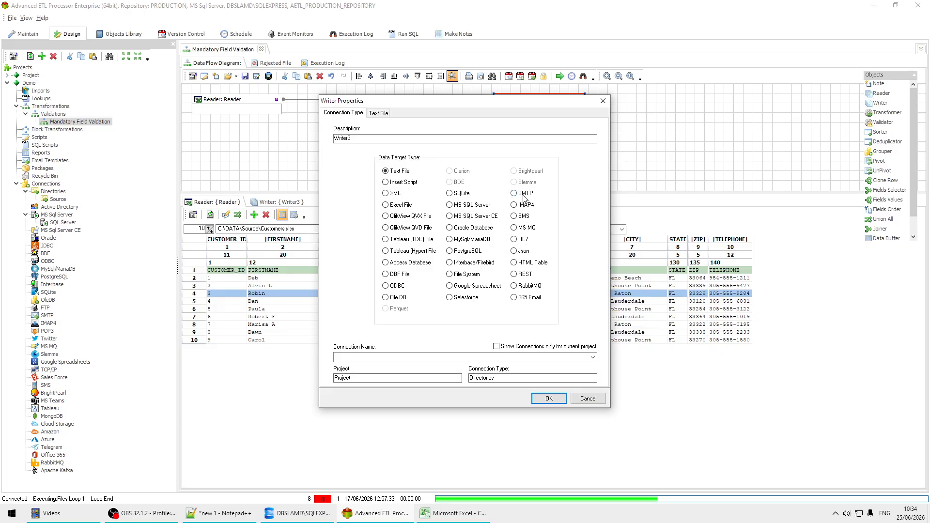
{"action": "left_click", "coordinate": [473, 205]}
{"action": "left_click", "coordinate": [592, 357]}
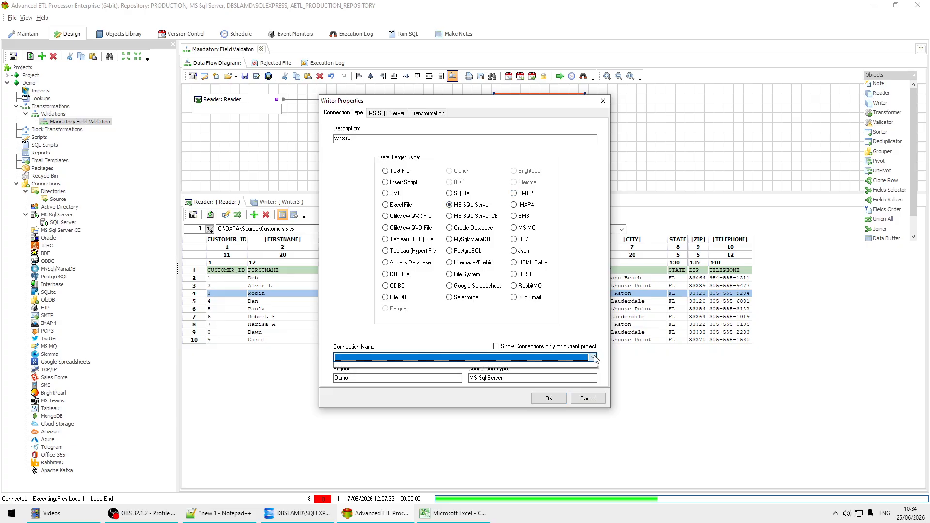
{"action": "left_click", "coordinate": [374, 366]}
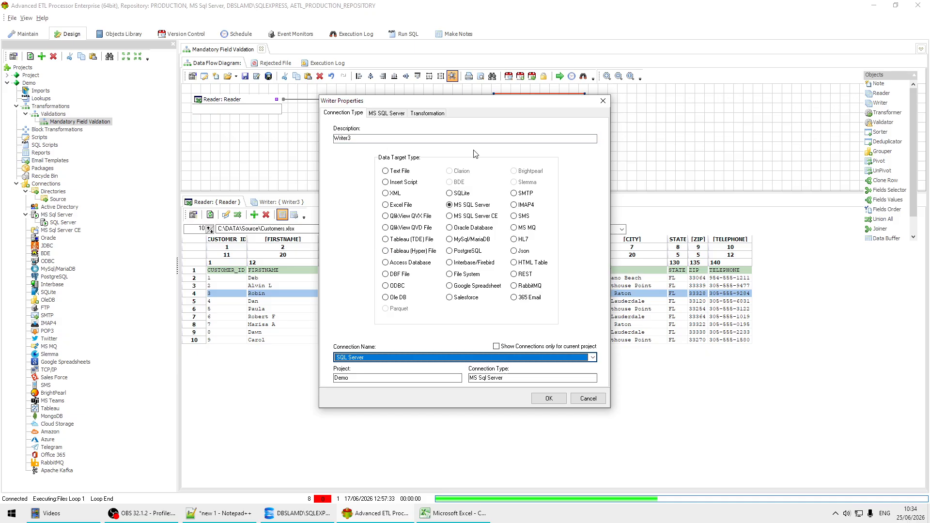
{"action": "left_click", "coordinate": [387, 114]}
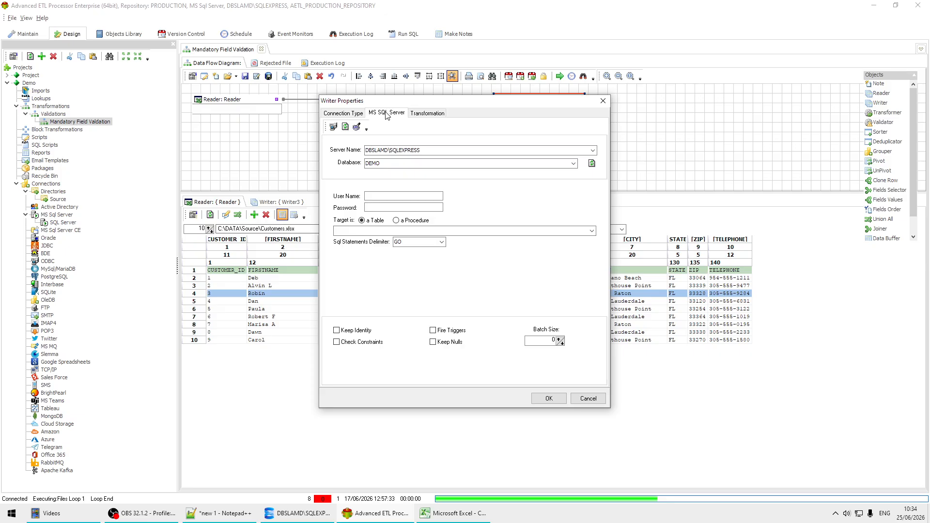
{"action": "left_click", "coordinate": [592, 231]}
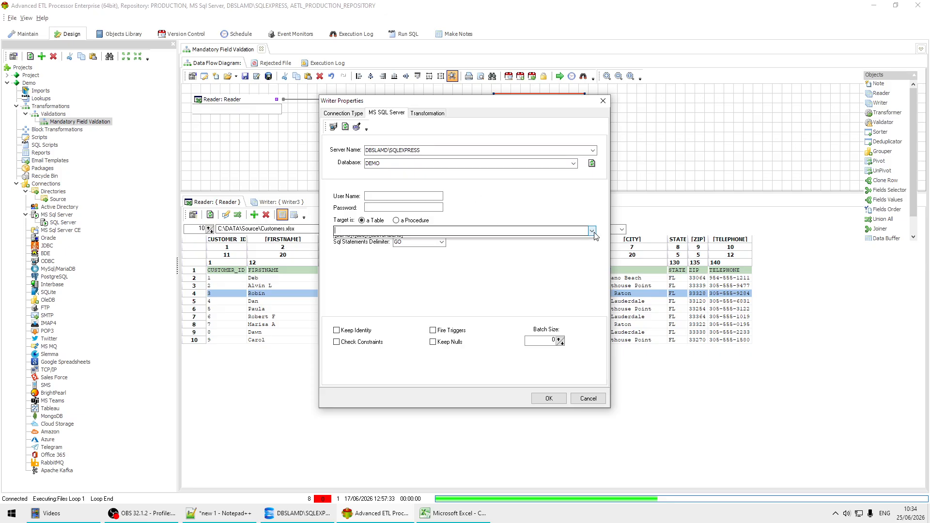
{"action": "left_click", "coordinate": [417, 240]}
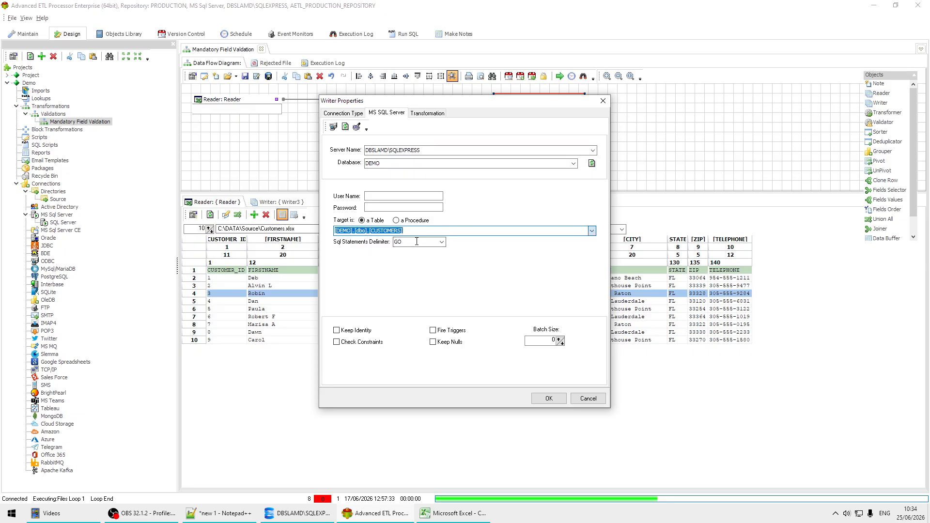
{"action": "left_click", "coordinate": [549, 399]}
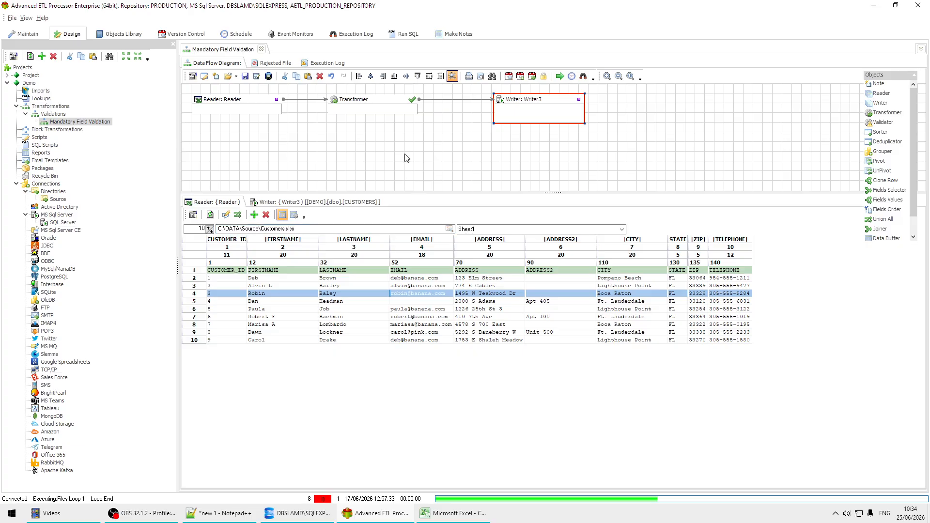
Auto Map Transformer2 so all ten source fields map to same-named CUSTOMERS columns.
{"action": "double_click", "coordinate": [386, 104]}
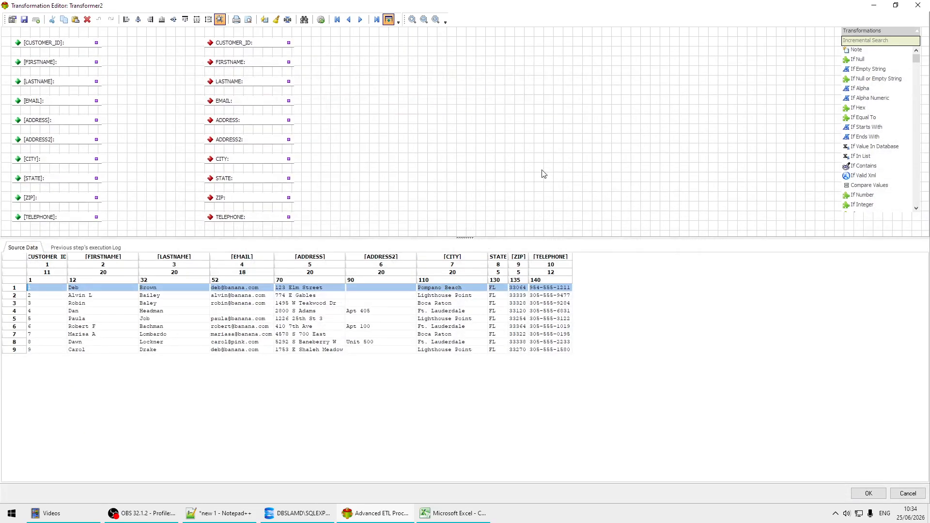
{"action": "left_click", "coordinate": [321, 19]}
{"action": "left_click", "coordinate": [319, 23]}
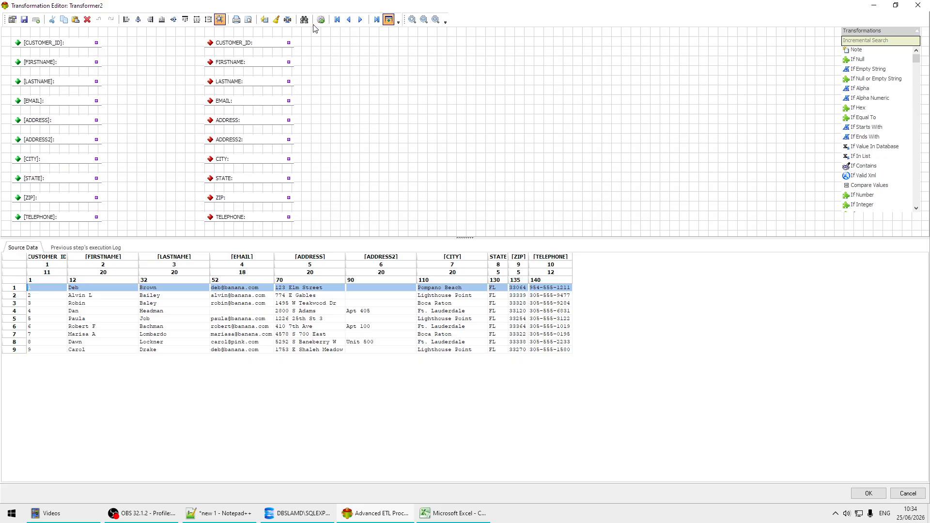
{"action": "left_click", "coordinate": [264, 20]}
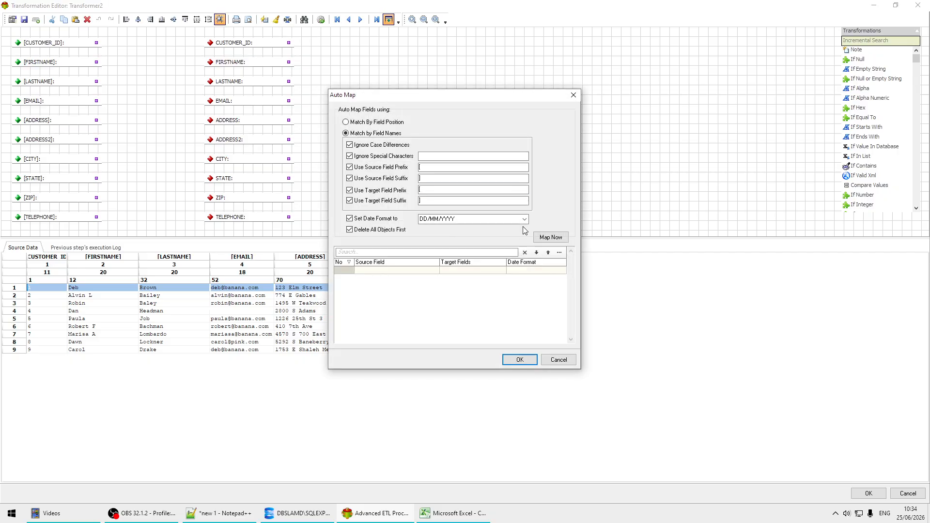
{"action": "left_click", "coordinate": [551, 237]}
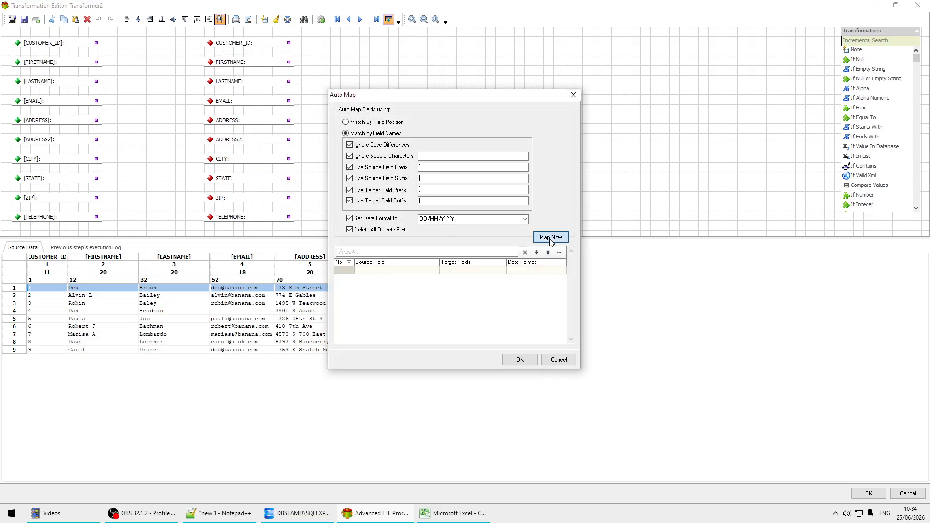
{"action": "left_click", "coordinate": [527, 362]}
{"action": "left_click", "coordinate": [868, 493]}
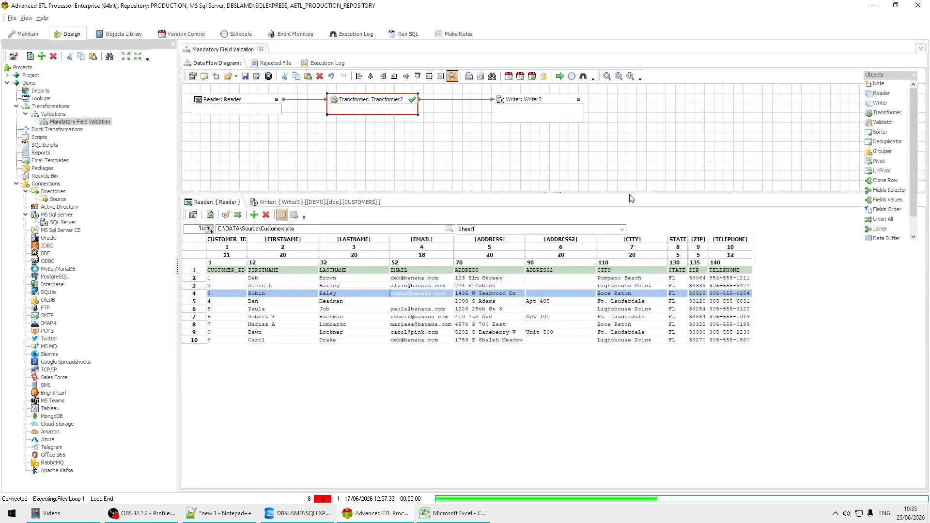
Run the transformation and review the writer's error, the missing-EMAIL log entry, and rejected records file.
{"action": "left_click", "coordinate": [560, 76]}
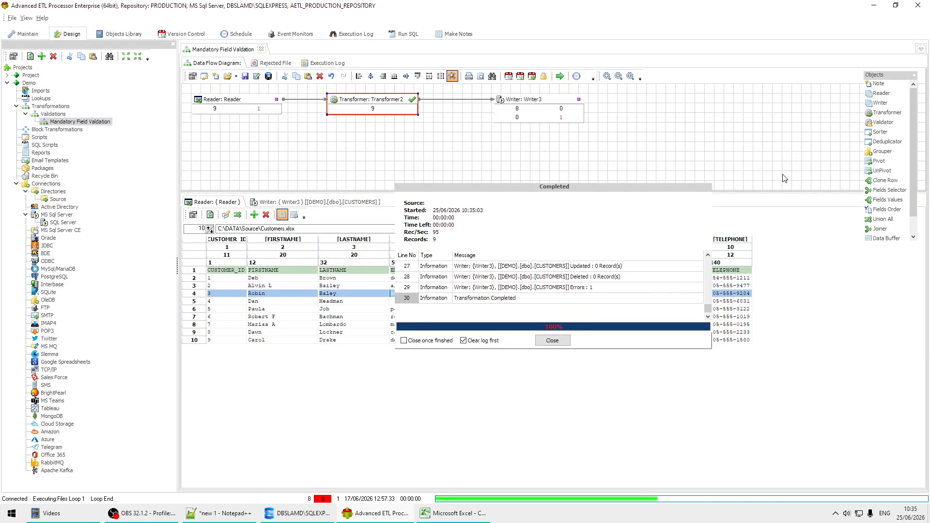
{"action": "left_click", "coordinate": [598, 290]}
{"action": "scroll", "coordinate": [599, 294], "scroll_direction": "up", "scroll_amount": 10}
{"action": "scroll", "coordinate": [599, 294], "scroll_direction": "down", "scroll_amount": 8}
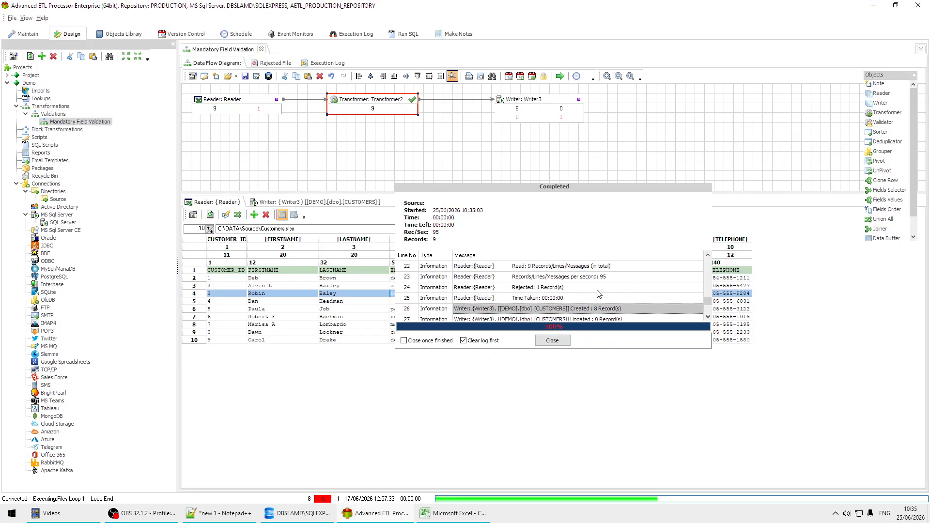
{"action": "scroll", "coordinate": [599, 294], "scroll_direction": "down", "scroll_amount": 4}
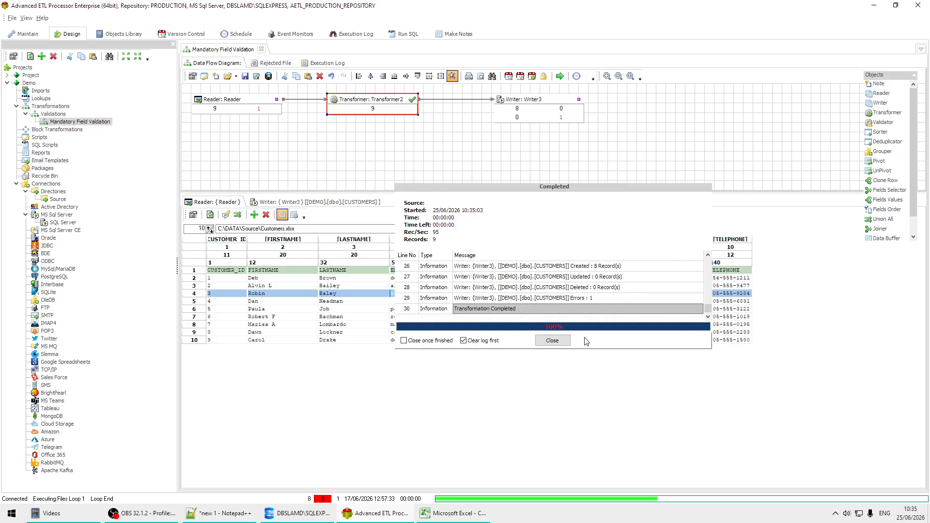
{"action": "left_click", "coordinate": [552, 341]}
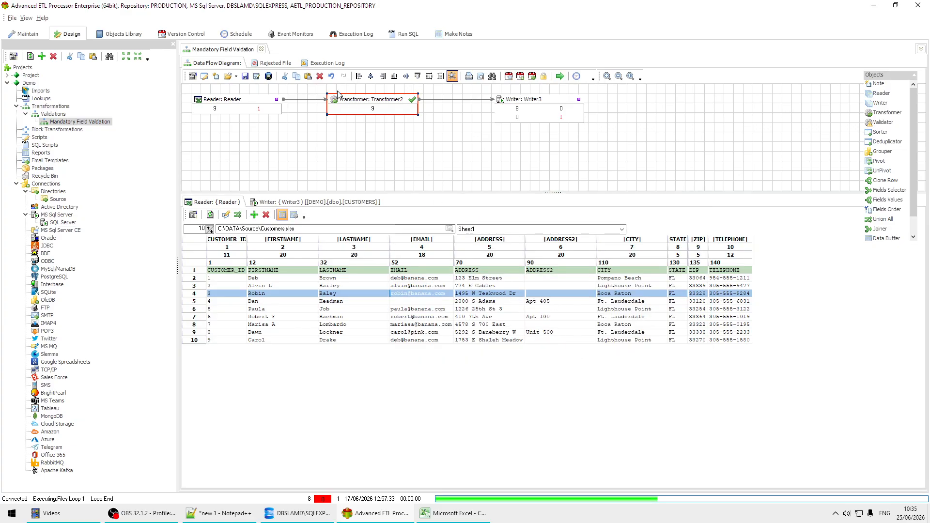
{"action": "left_click", "coordinate": [328, 64]}
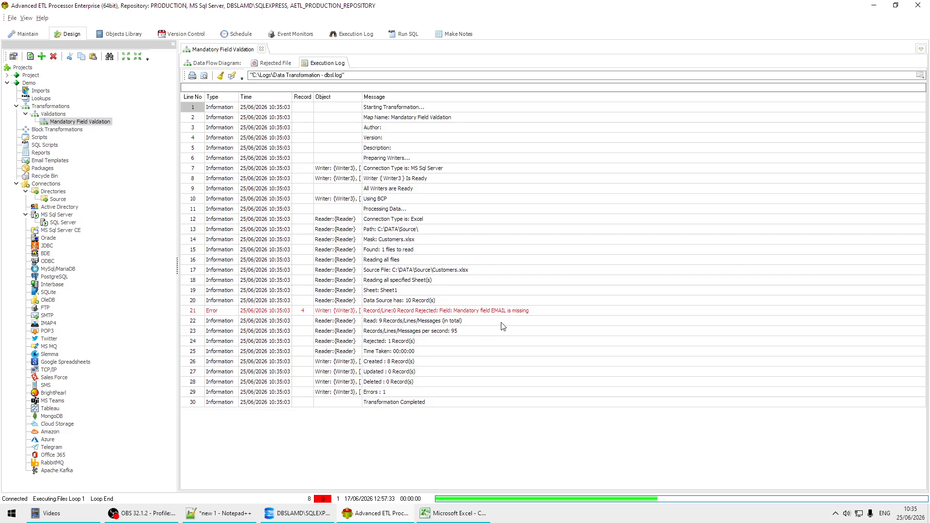
{"action": "left_click", "coordinate": [516, 311]}
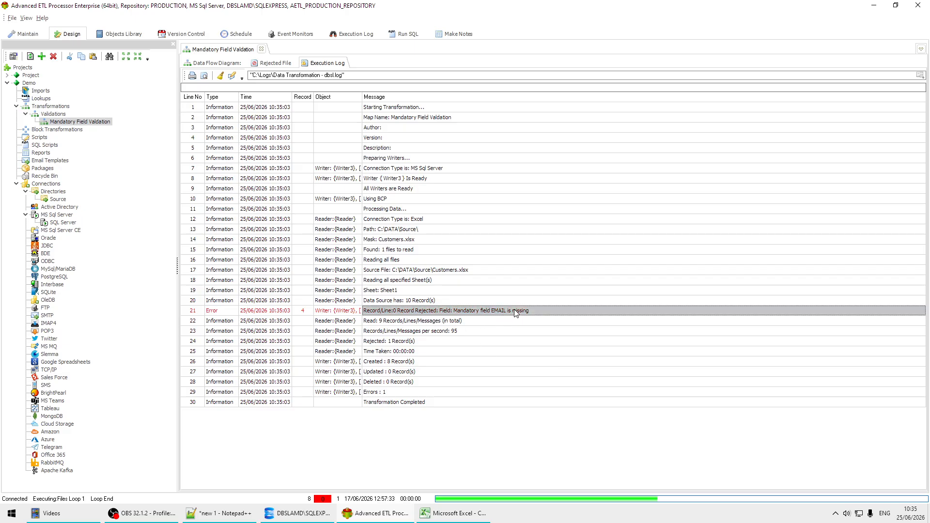
{"action": "left_click", "coordinate": [281, 66]}
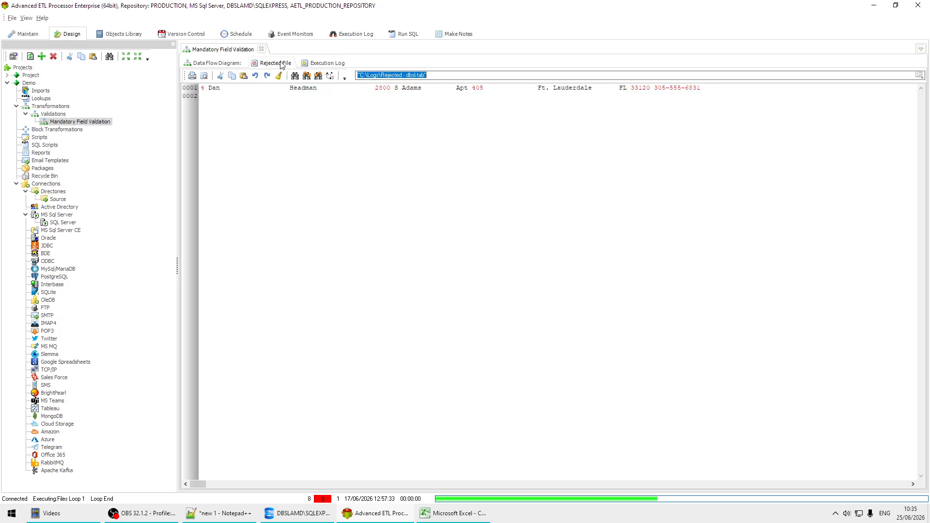
Load the Writer's data preview to confirm 8 customers now in CUSTOMERS.
{"action": "left_click", "coordinate": [211, 63]}
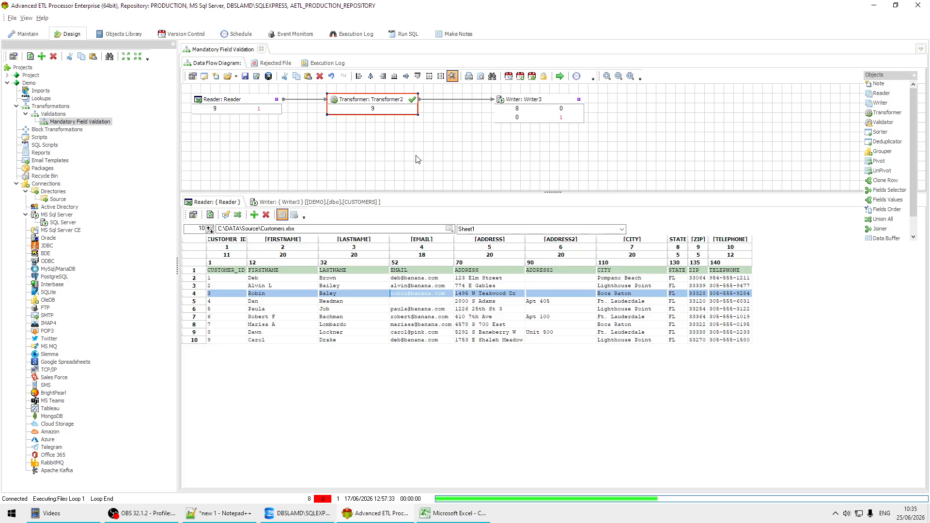
{"action": "left_click", "coordinate": [340, 202]}
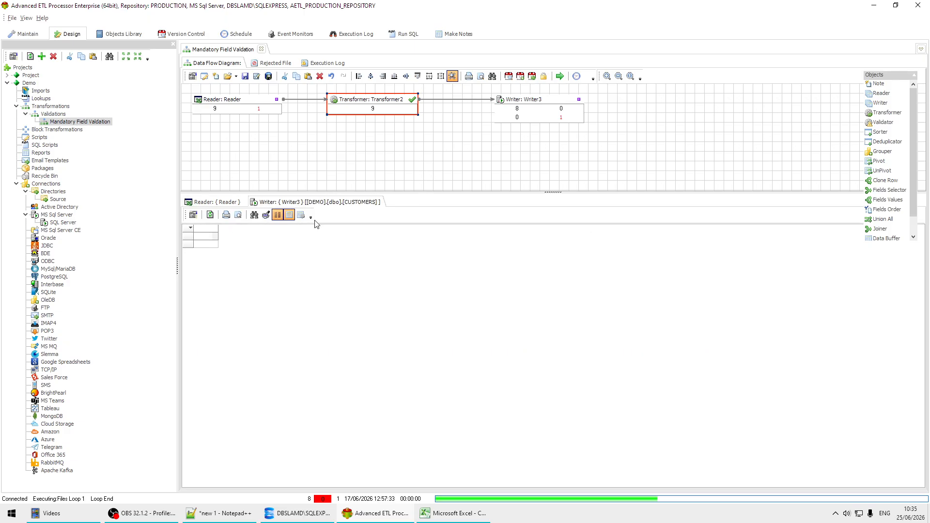
{"action": "left_click", "coordinate": [210, 215]}
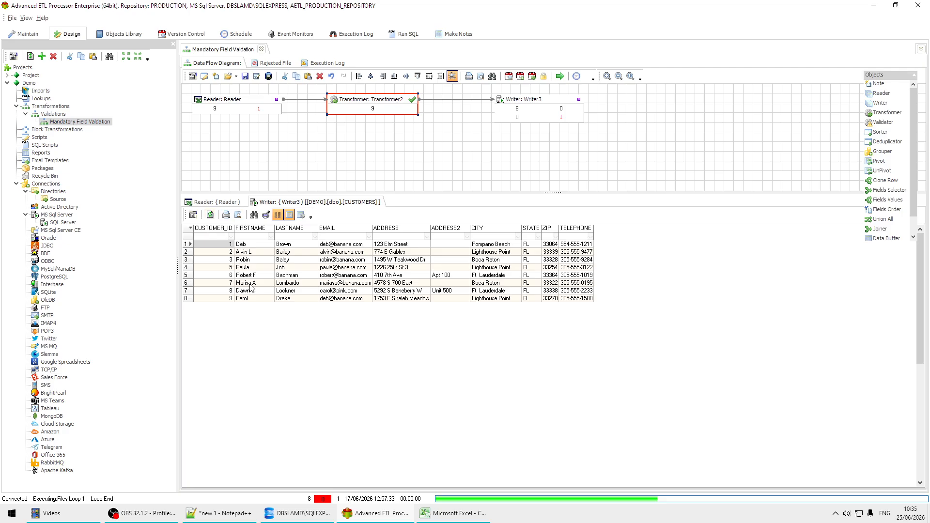
{"action": "left_click", "coordinate": [268, 278]}
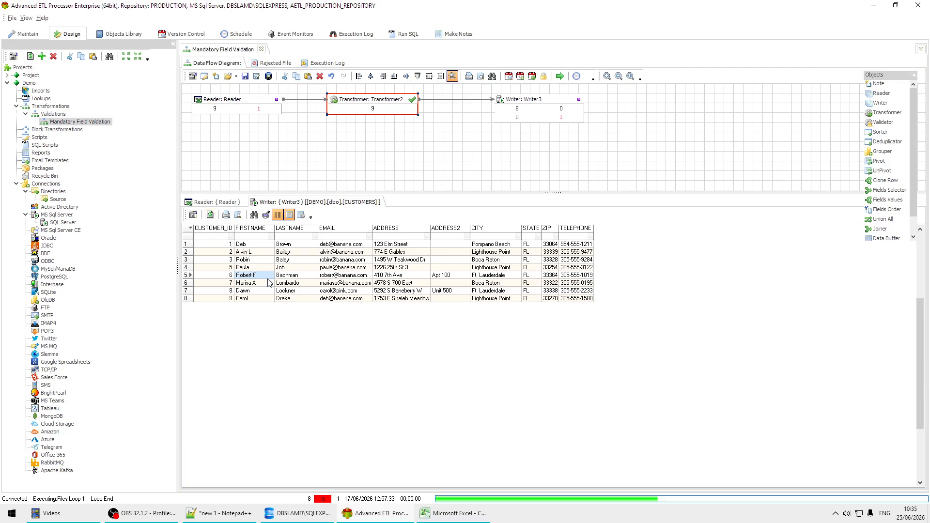
{"action": "left_click", "coordinate": [267, 284]}
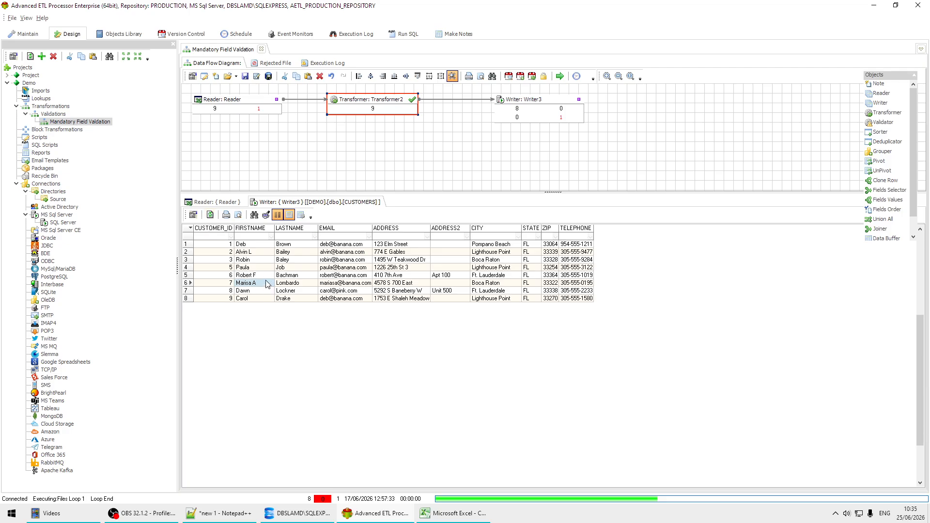
{"action": "left_click", "coordinate": [267, 281]}
Compare with the Excel source row lacking EMAIL, then return to the ETL processor.
{"action": "left_click", "coordinate": [443, 514]}
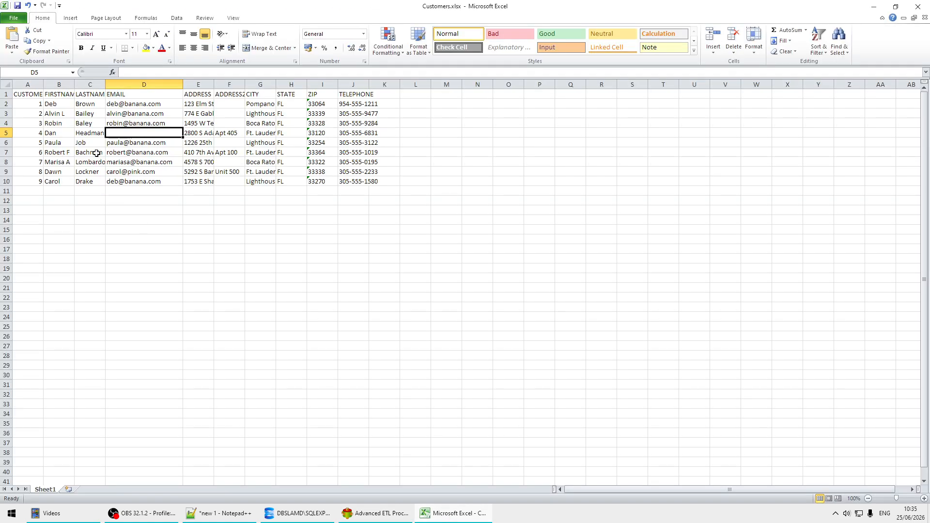
{"action": "left_click", "coordinate": [58, 134]}
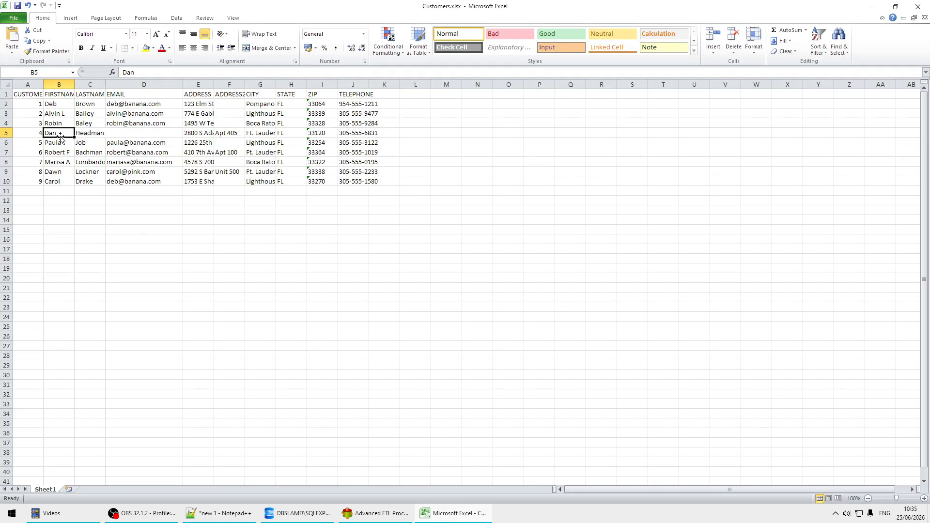
{"action": "left_click", "coordinate": [375, 515]}
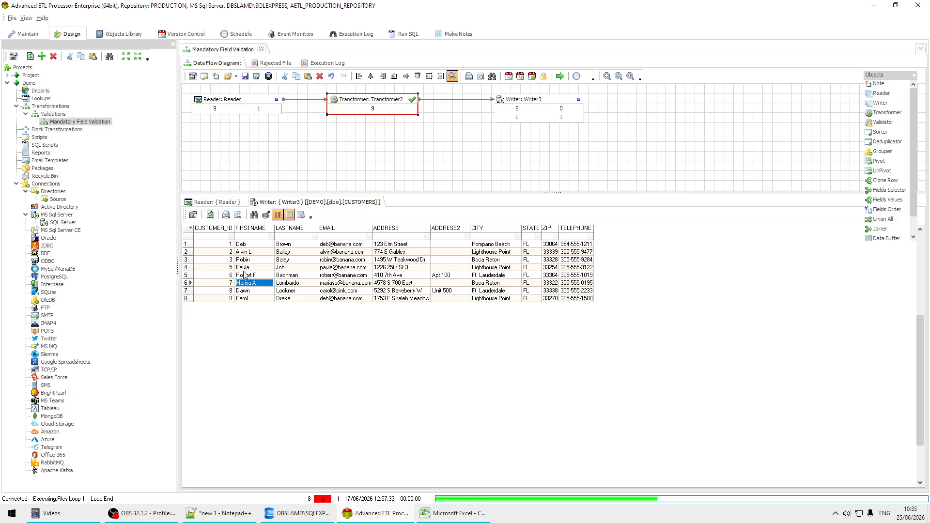
Check rows 3 and 7 of the Writer grid, show the Reader's nine-row preview, and nudge Writer3 left.
{"action": "left_click", "coordinate": [259, 261]}
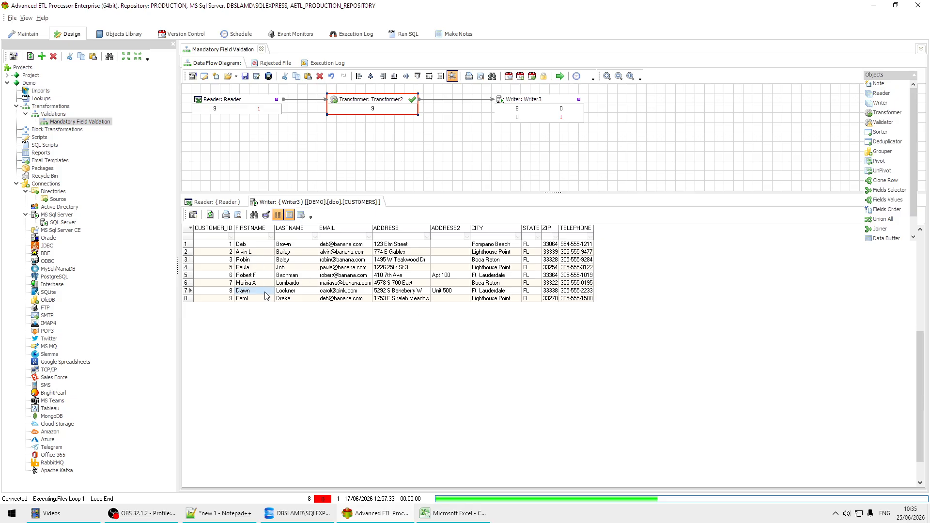
{"action": "left_click", "coordinate": [265, 291]}
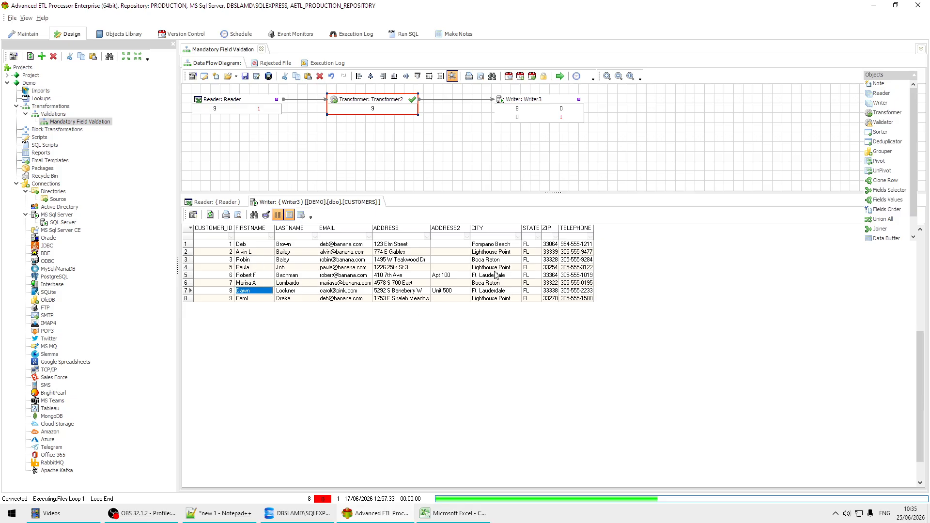
{"action": "left_click", "coordinate": [224, 203]}
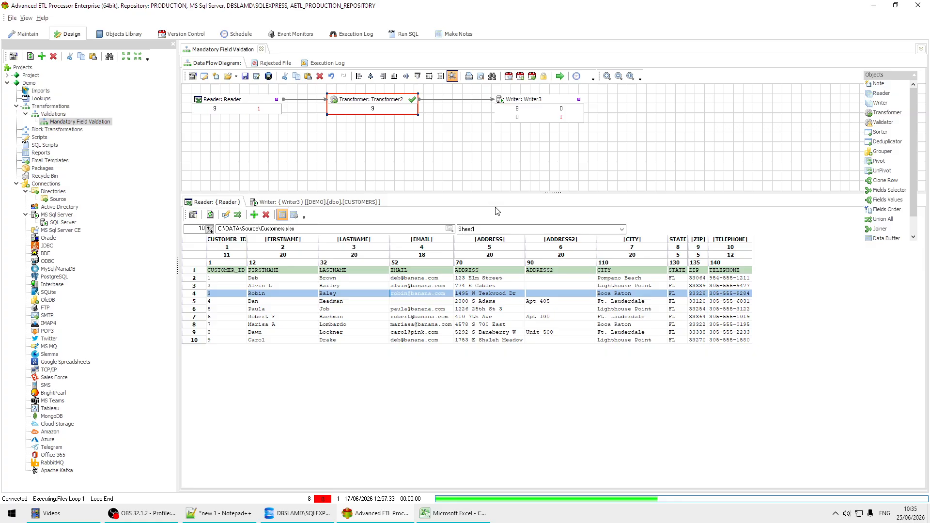
{"action": "left_click_drag", "start_coordinate": [514, 106], "coordinate": [505, 106]}
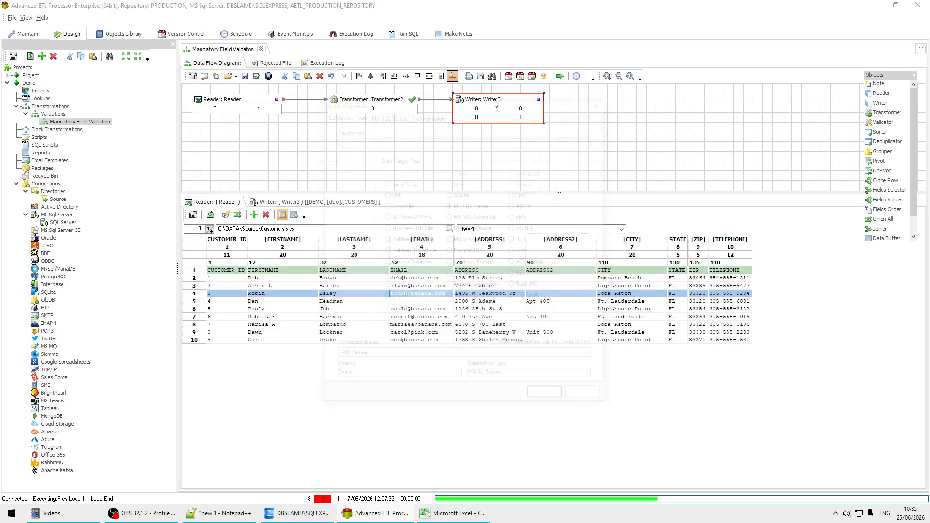
{"action": "double_click", "coordinate": [494, 102]}
{"action": "left_click", "coordinate": [386, 114]}
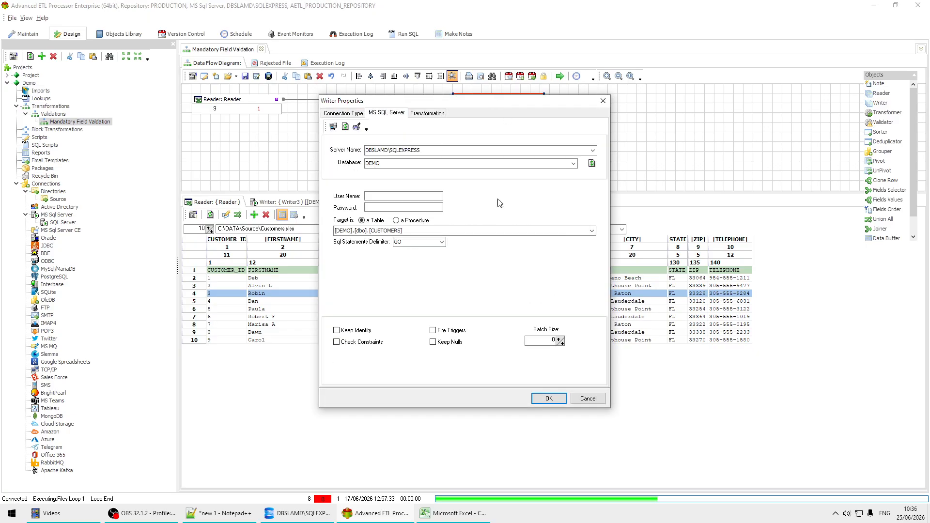
{"action": "left_click", "coordinate": [558, 340]}
{"action": "left_click", "coordinate": [588, 399]}
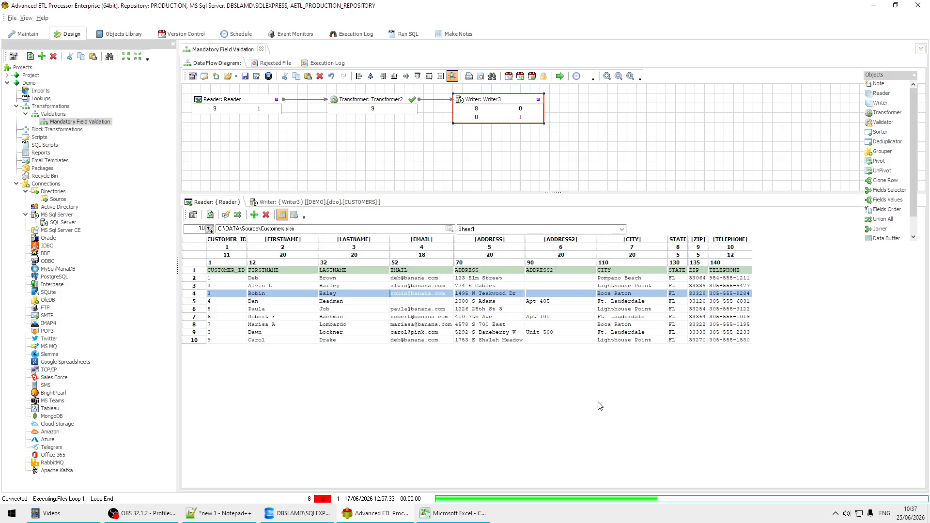
Shift Writer3 and Transformer2 right, add a Validator, and wire Reader → Validator → Transformer2.
{"action": "left_click_drag", "start_coordinate": [511, 103], "coordinate": [569, 106]}
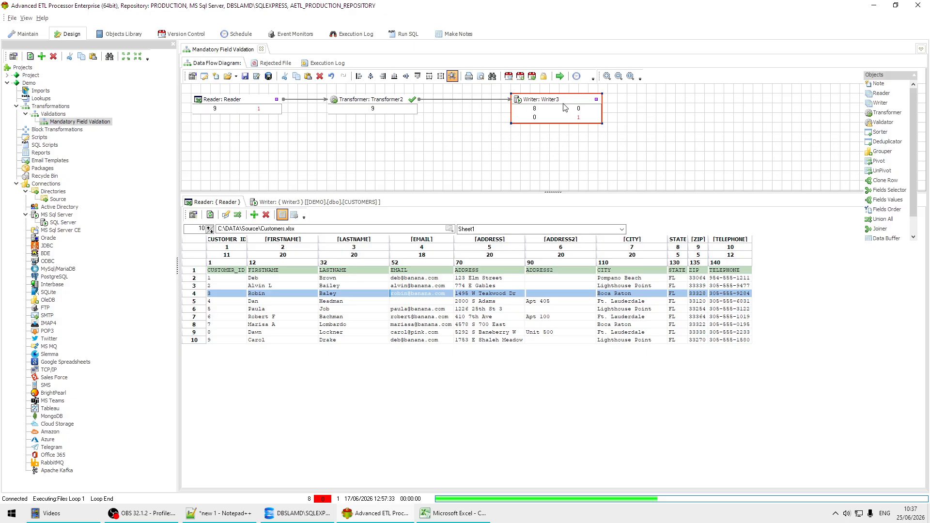
{"action": "left_click_drag", "start_coordinate": [377, 99], "coordinate": [443, 99]}
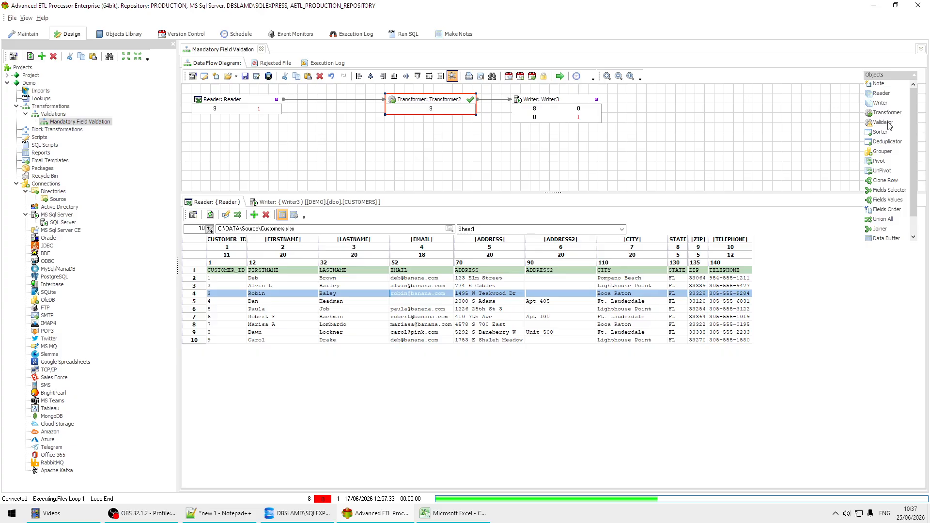
{"action": "left_click_drag", "start_coordinate": [889, 125], "coordinate": [294, 93]}
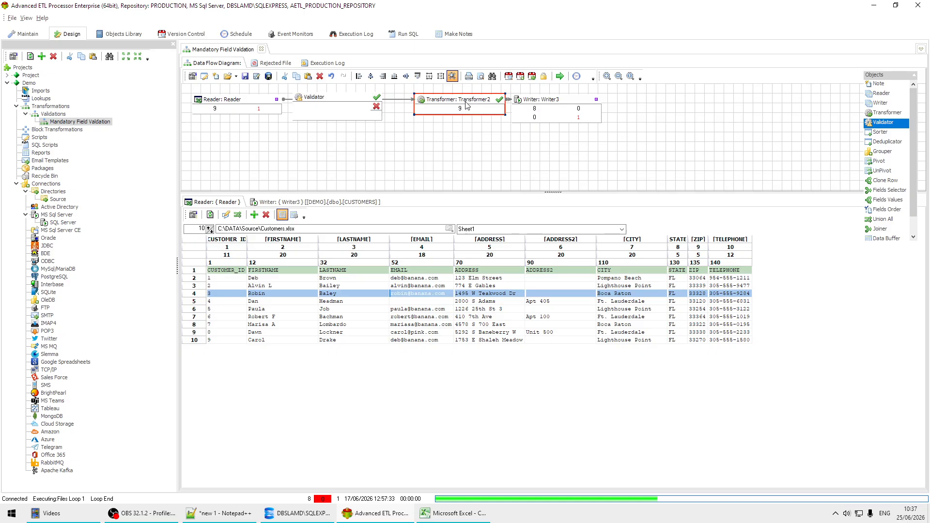
{"action": "left_click_drag", "start_coordinate": [377, 97], "coordinate": [420, 100]}
{"action": "left_click_drag", "start_coordinate": [276, 99], "coordinate": [305, 100]}
Auto-map every Validator source field to its matching target field.
{"action": "double_click", "coordinate": [349, 99]}
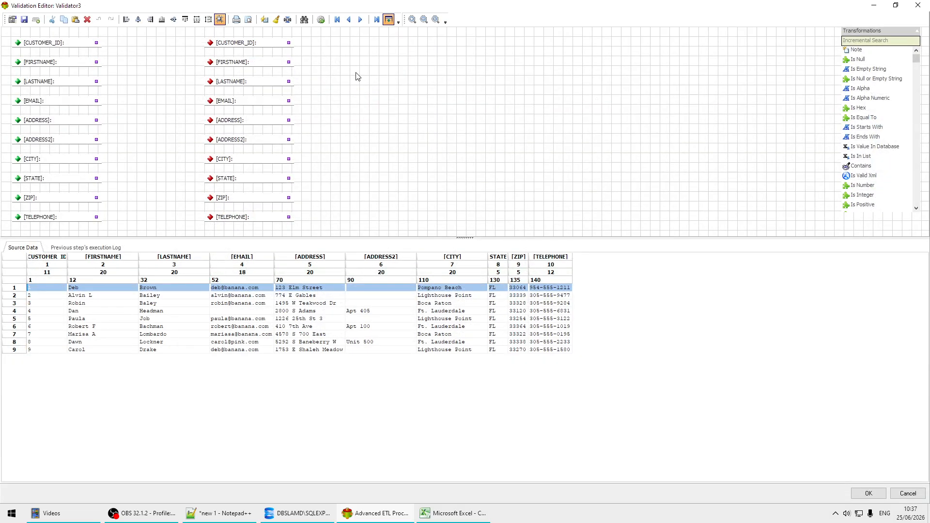
{"action": "left_click", "coordinate": [264, 20]}
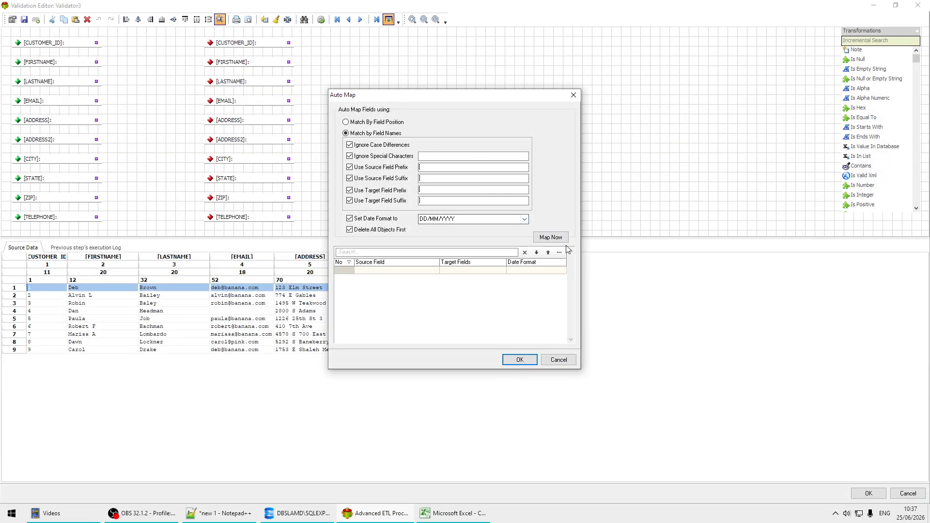
{"action": "left_click", "coordinate": [550, 236]}
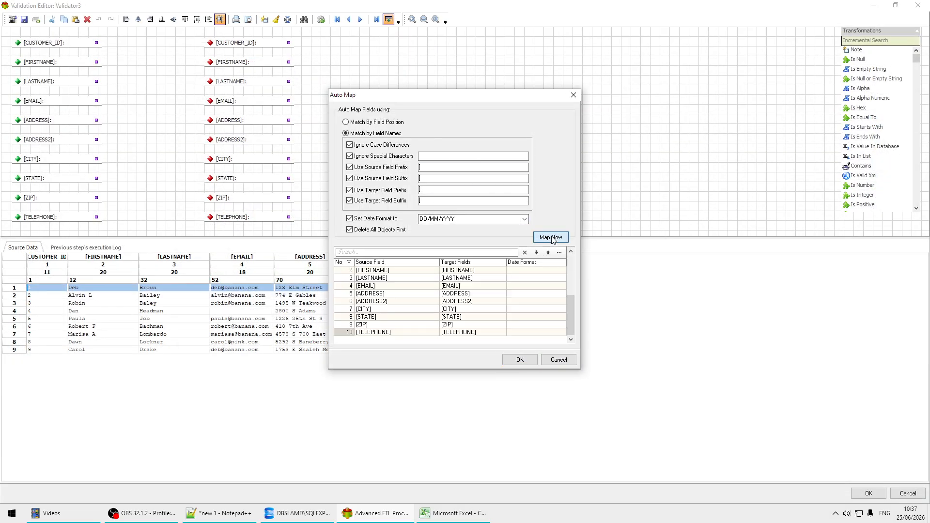
{"action": "left_click", "coordinate": [526, 358]}
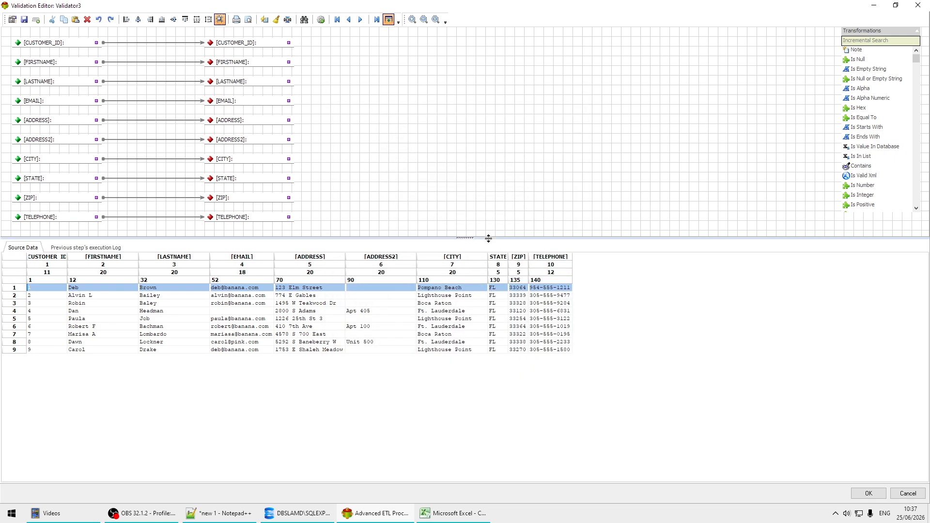
Search 'is nul' and place an Is Null check on the EMAIL mapping line.
{"action": "left_click_drag", "start_coordinate": [487, 239], "coordinate": [489, 295]}
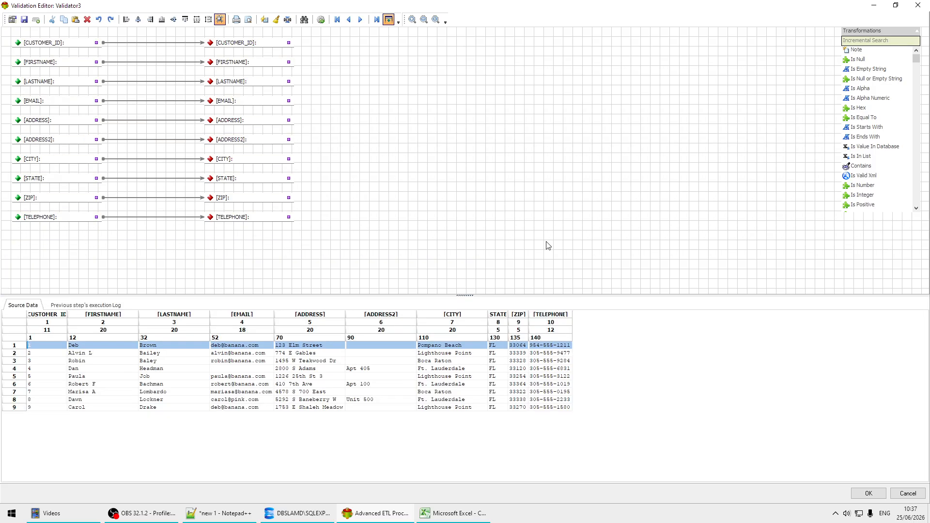
{"action": "left_click", "coordinate": [887, 41]}
{"action": "type", "text": "is"}
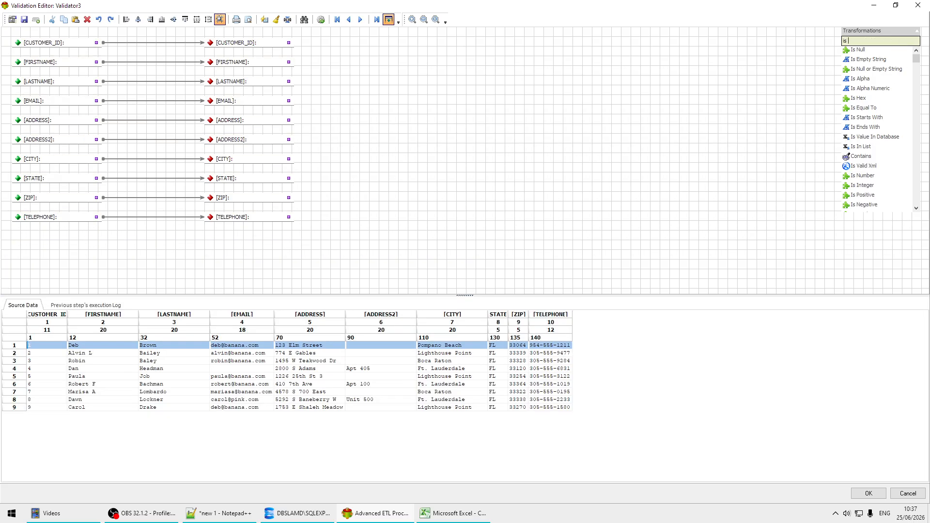
{"action": "type", "text": " nul"}
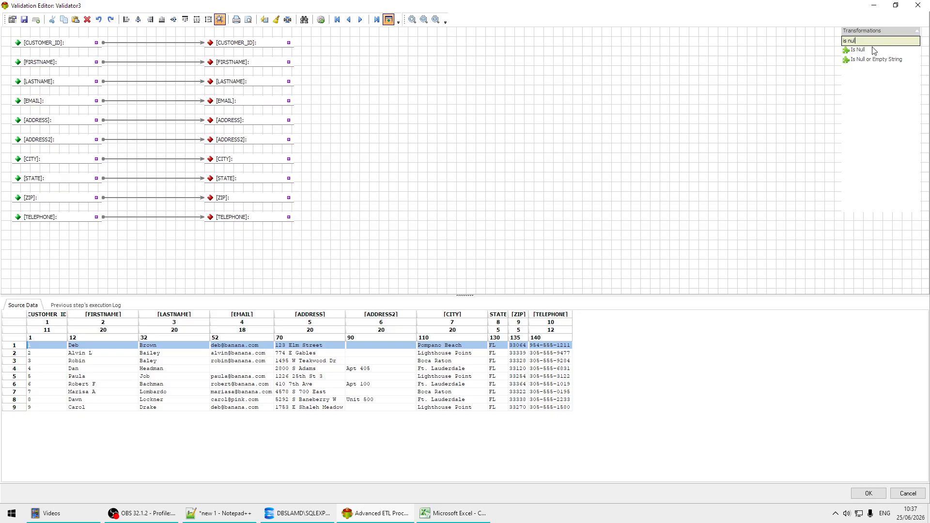
{"action": "left_click_drag", "start_coordinate": [870, 54], "coordinate": [116, 92]}
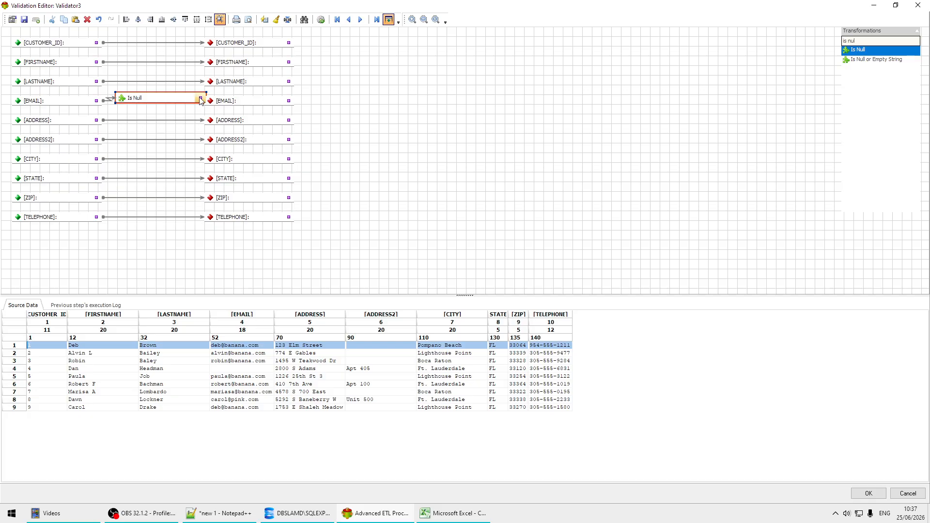
{"action": "left_click_drag", "start_coordinate": [222, 101], "coordinate": [264, 100]}
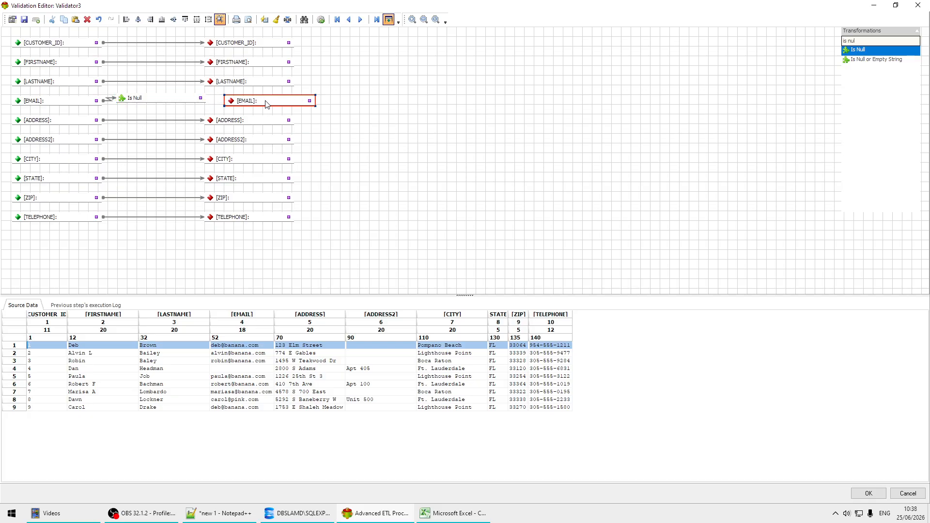
Set the EMAIL Is Null check to discard the record on success, with no log message.
{"action": "double_click", "coordinate": [170, 100]}
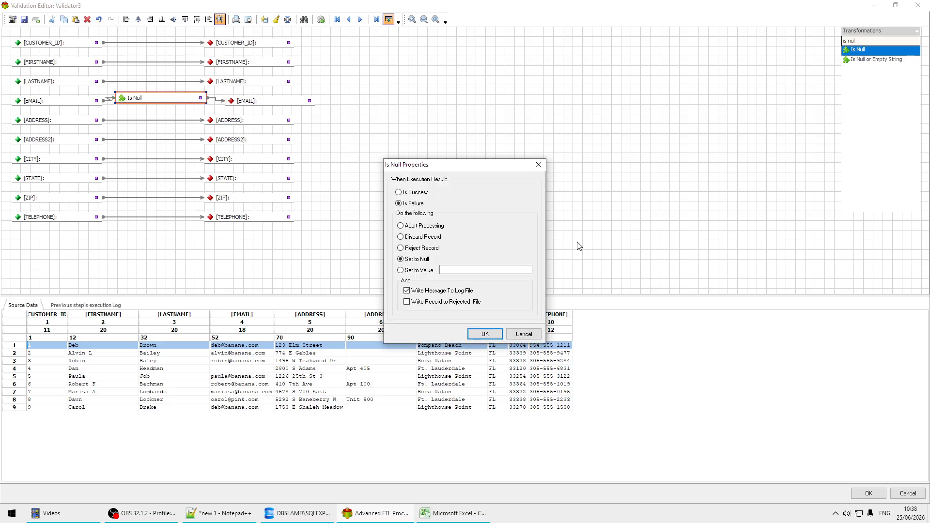
{"action": "left_click", "coordinate": [415, 192]}
{"action": "left_click", "coordinate": [436, 292]}
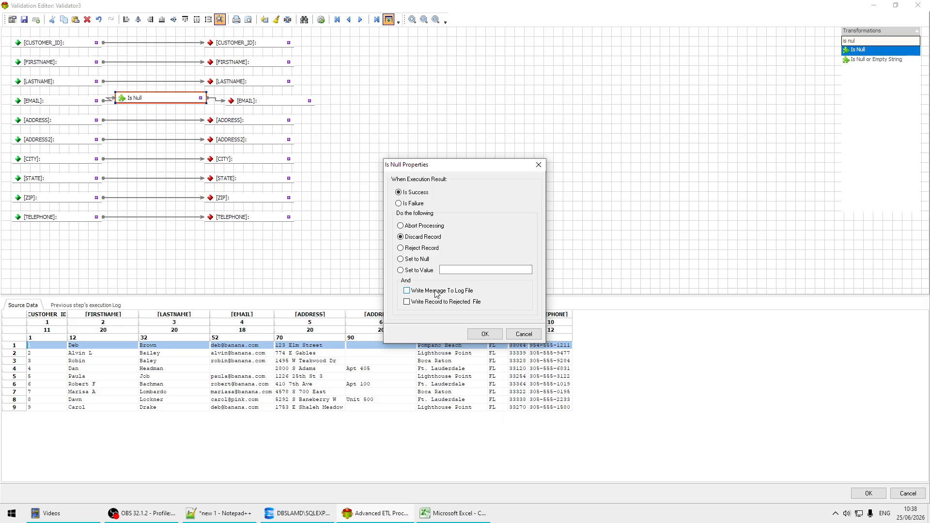
{"action": "left_click", "coordinate": [486, 336]}
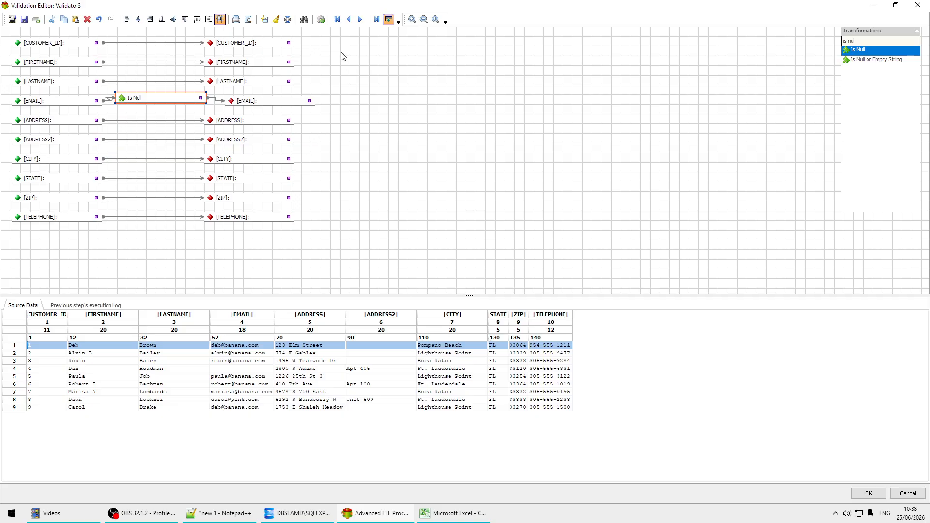
{"action": "left_click", "coordinate": [321, 20]}
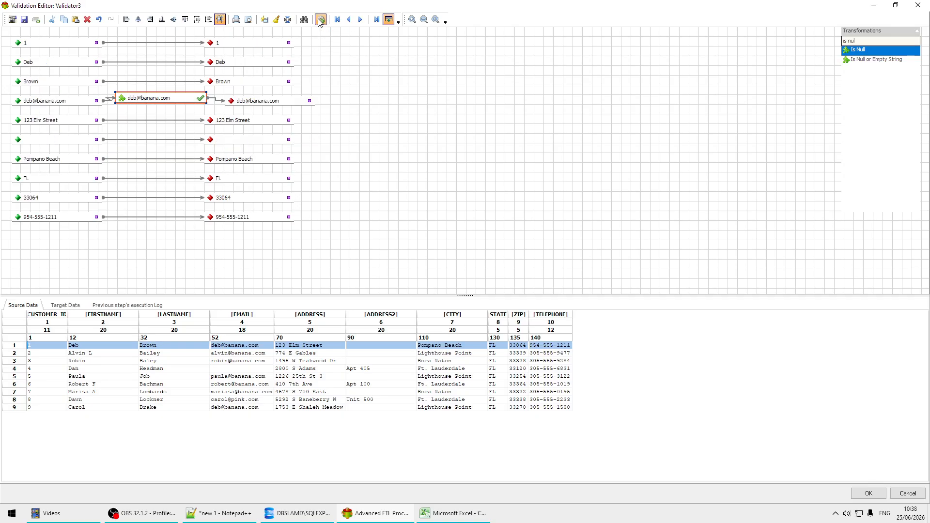
{"action": "left_click", "coordinate": [234, 362]}
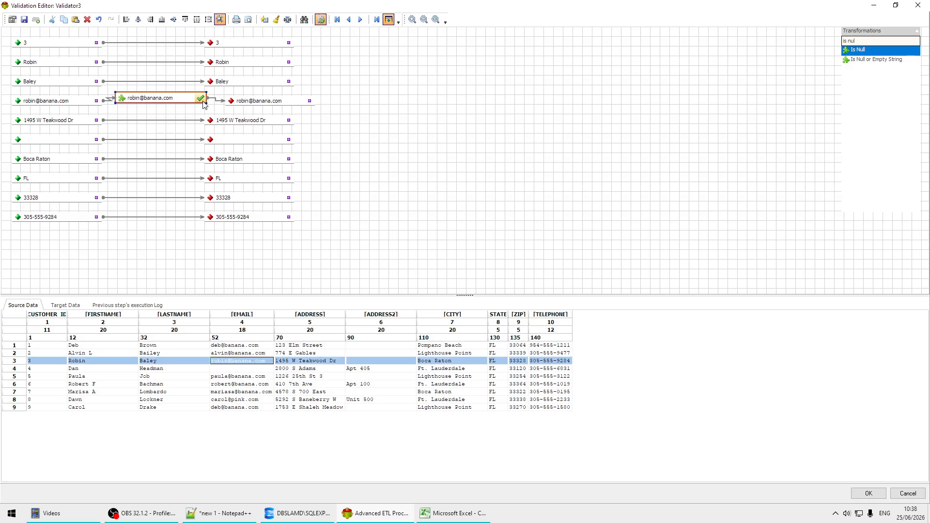
{"action": "left_click", "coordinate": [239, 369]}
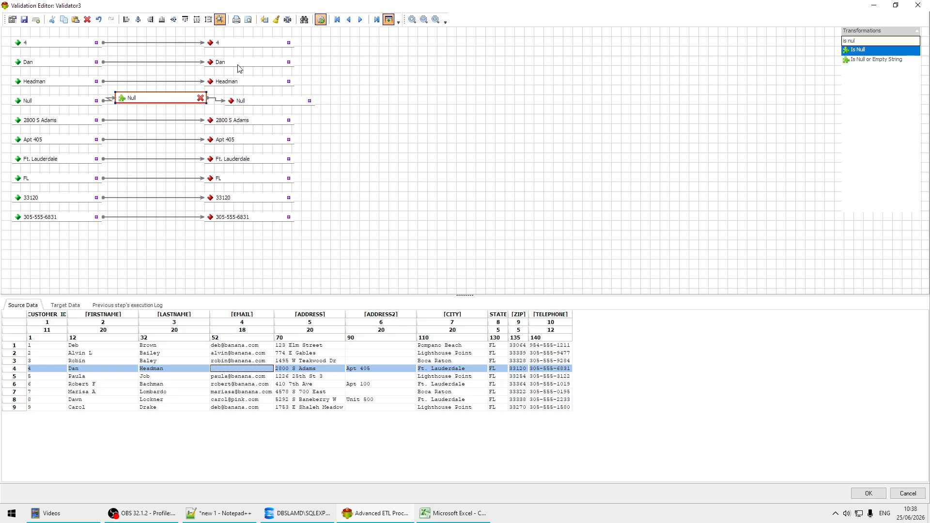
{"action": "left_click", "coordinate": [322, 20]}
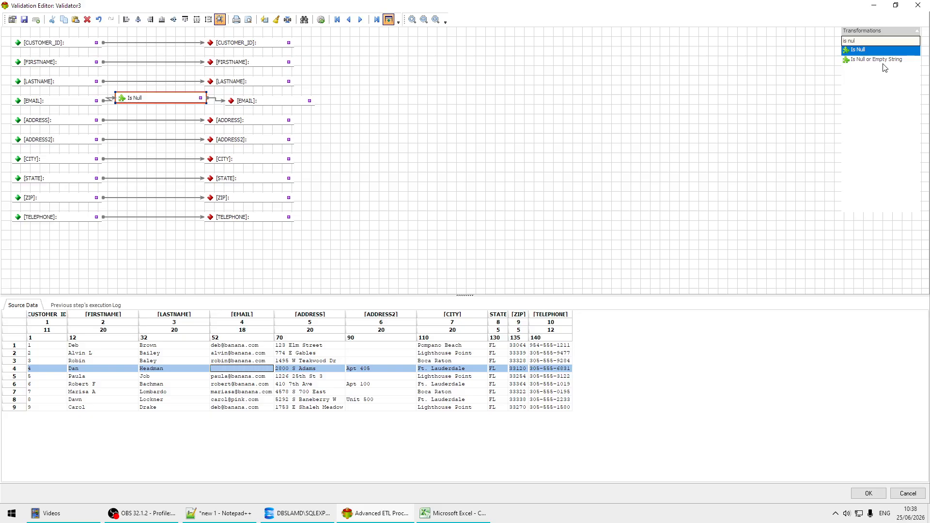
Close the Validation Editor and run the flow: the Validator passes 8 records and discards 1.
{"action": "left_click", "coordinate": [867, 493]}
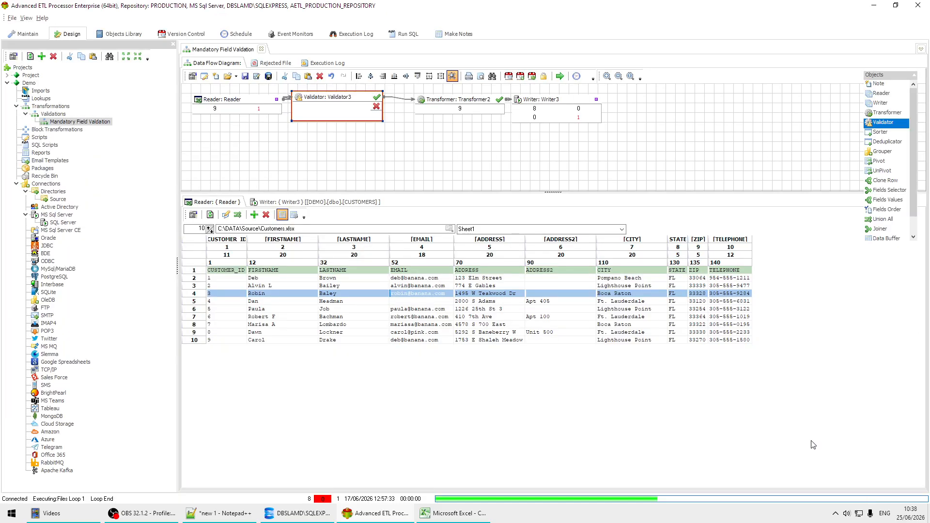
{"action": "left_click", "coordinate": [560, 77]}
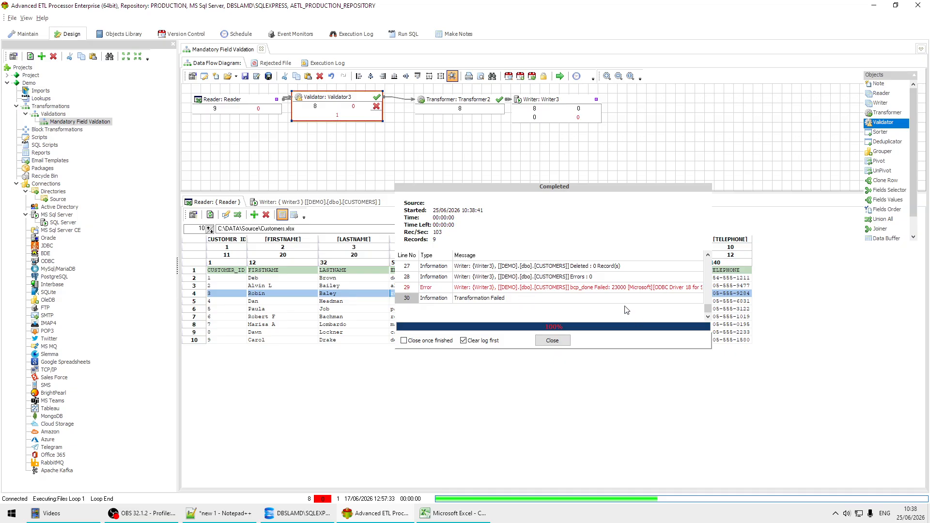
{"action": "left_click", "coordinate": [644, 290]}
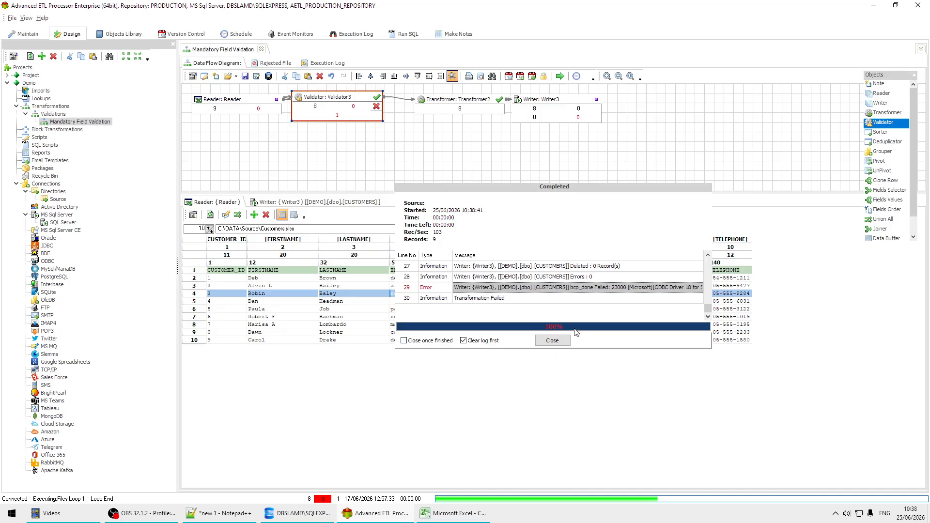
{"action": "left_click", "coordinate": [562, 342]}
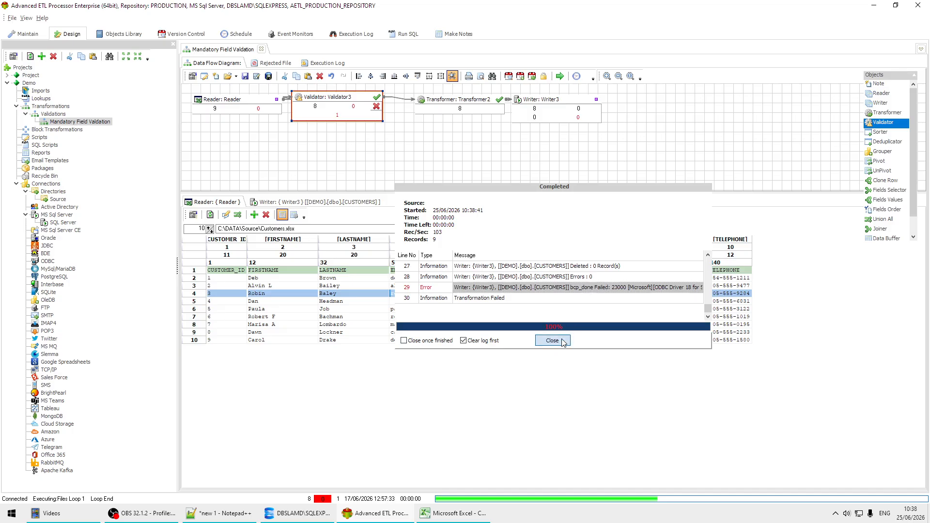
Read the duplicate key error on line 29 of the Execution Log, then return to the diagram.
{"action": "left_click", "coordinate": [329, 66]}
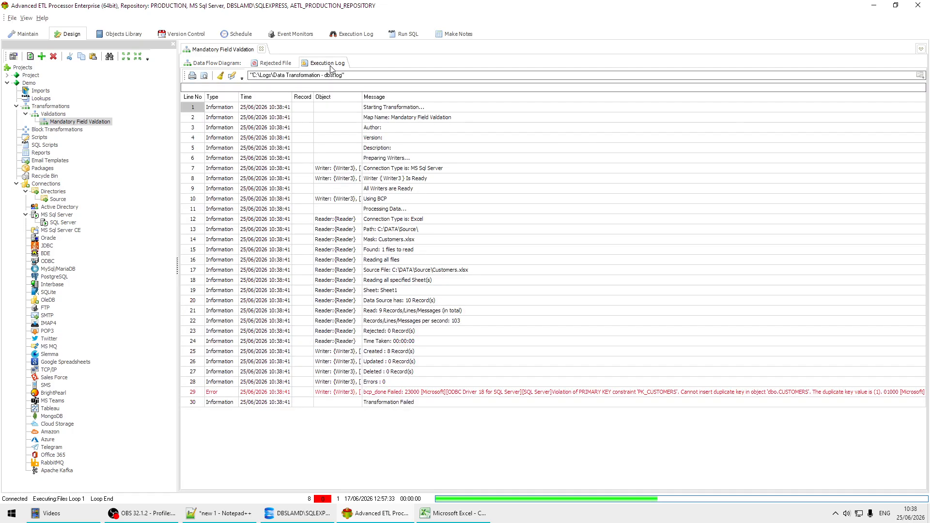
{"action": "left_click", "coordinate": [583, 392]}
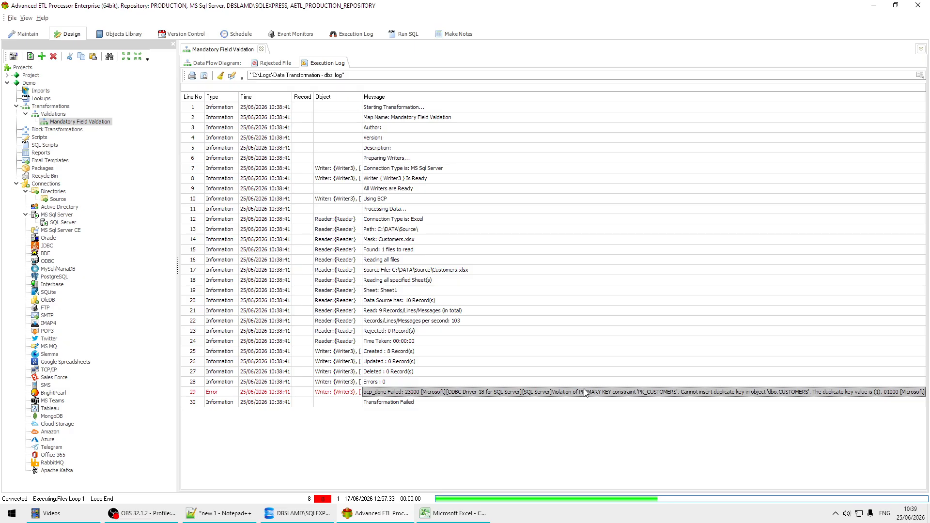
{"action": "left_click", "coordinate": [217, 64]}
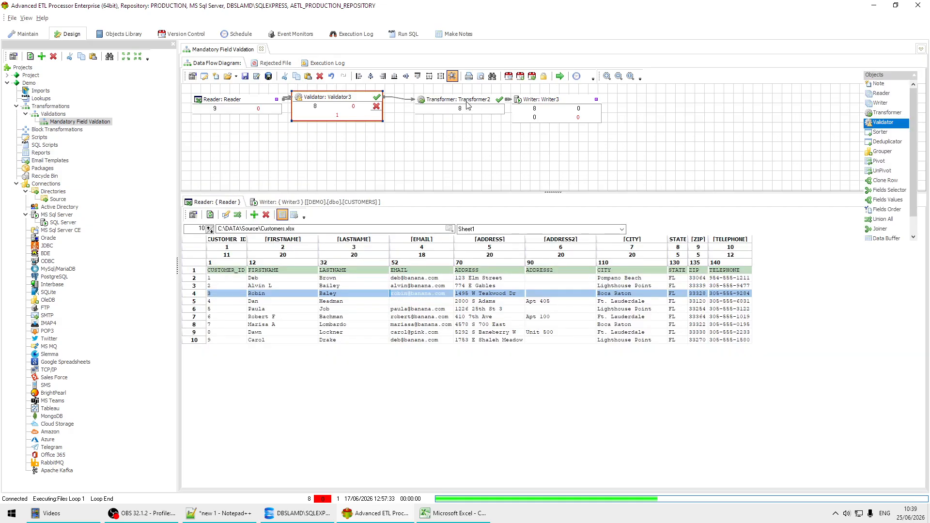
Nudge Transformer2 left and Validator3 right so the flow sits in a neat row.
{"action": "mouse_move", "coordinate": [467, 106]}
{"action": "left_mouse_down"}
{"action": "mouse_move", "coordinate": [447, 106]}
{"action": "mouse_move", "coordinate": [457, 106]}
{"action": "left_mouse_up"}
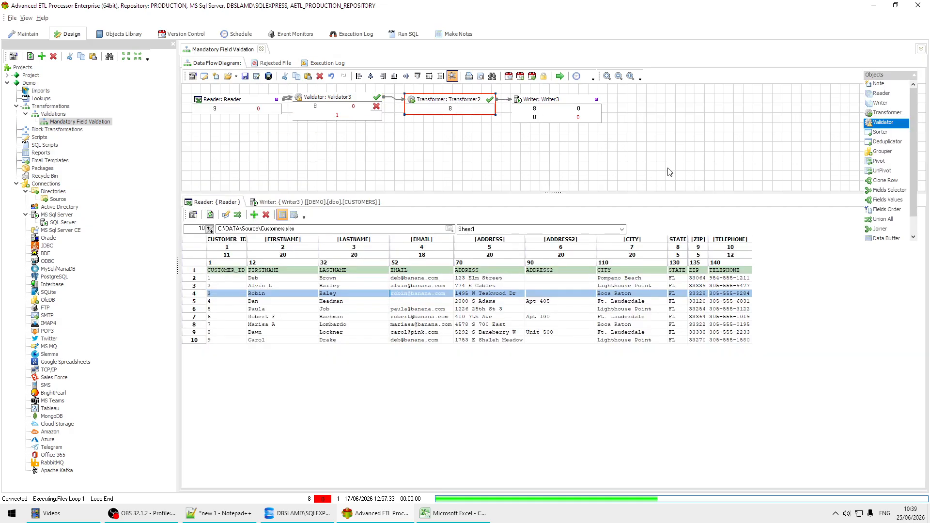
{"action": "left_click_drag", "start_coordinate": [335, 100], "coordinate": [341, 102]}
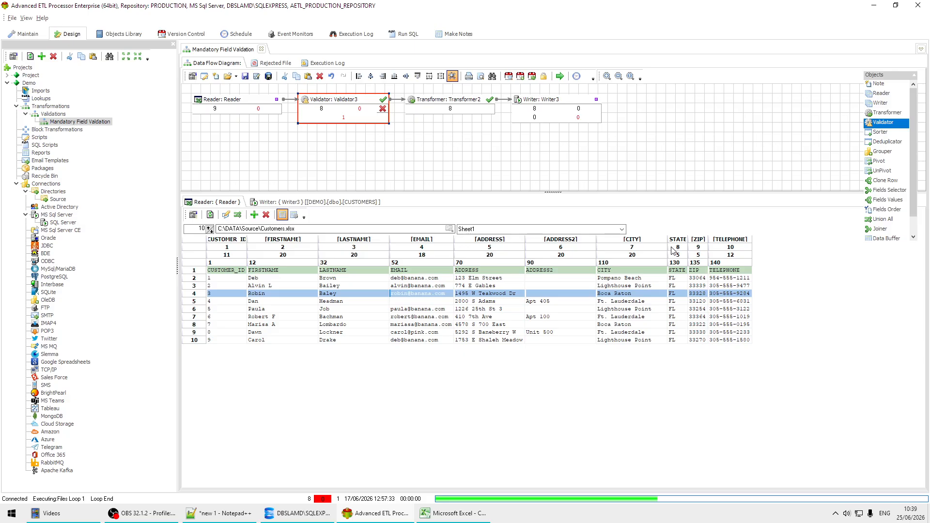
{"action": "left_click", "coordinate": [570, 512]}
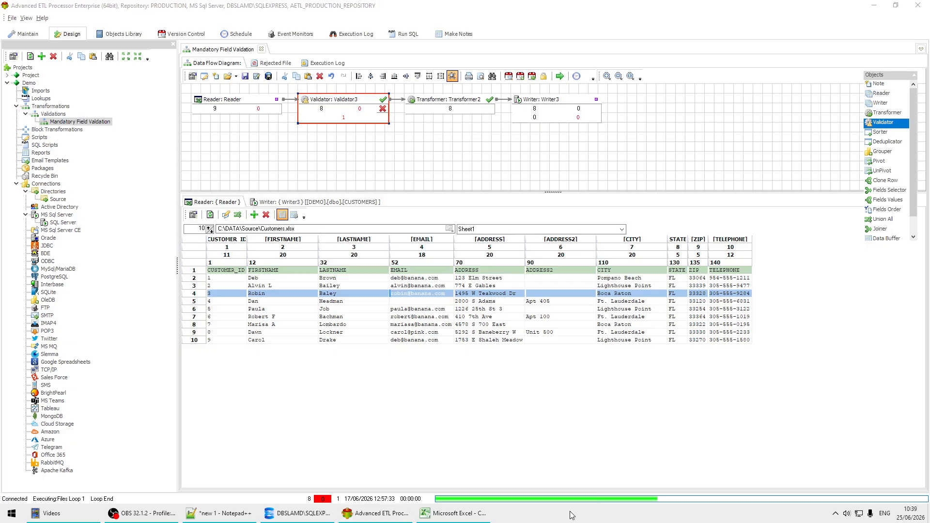